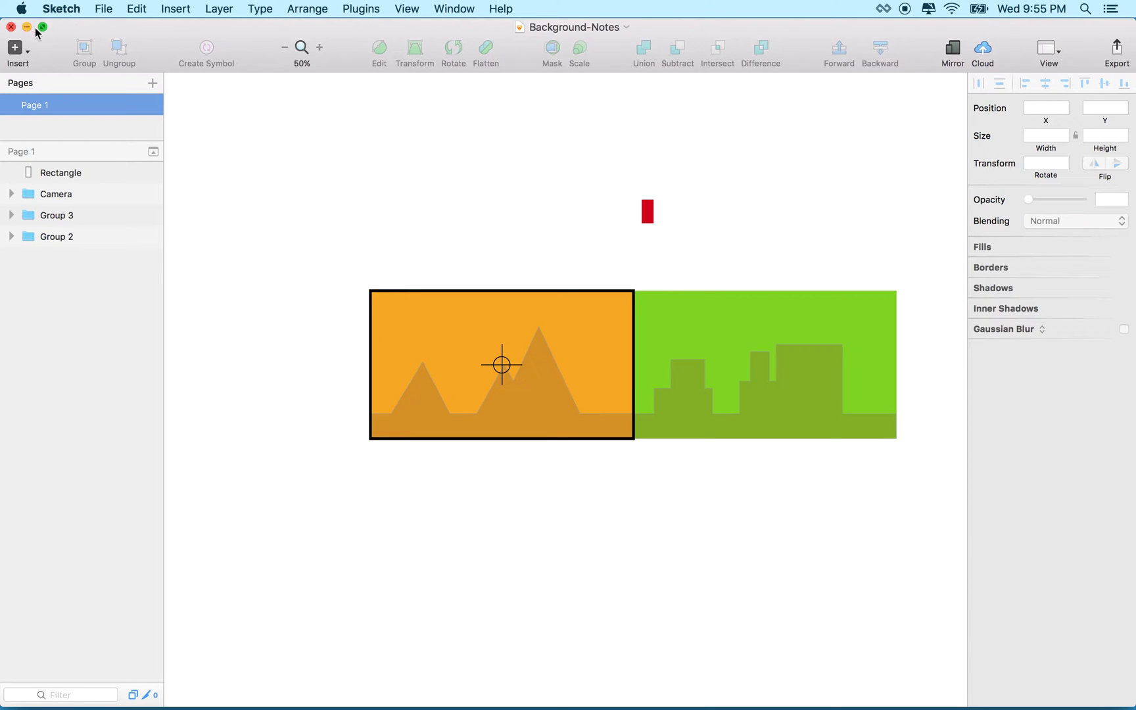
# Move the Camera frame off the orange background to the empty canvas below both backgrounds, at about X 192, Y 639.
pyautogui.hscroll(4, 438, 253)
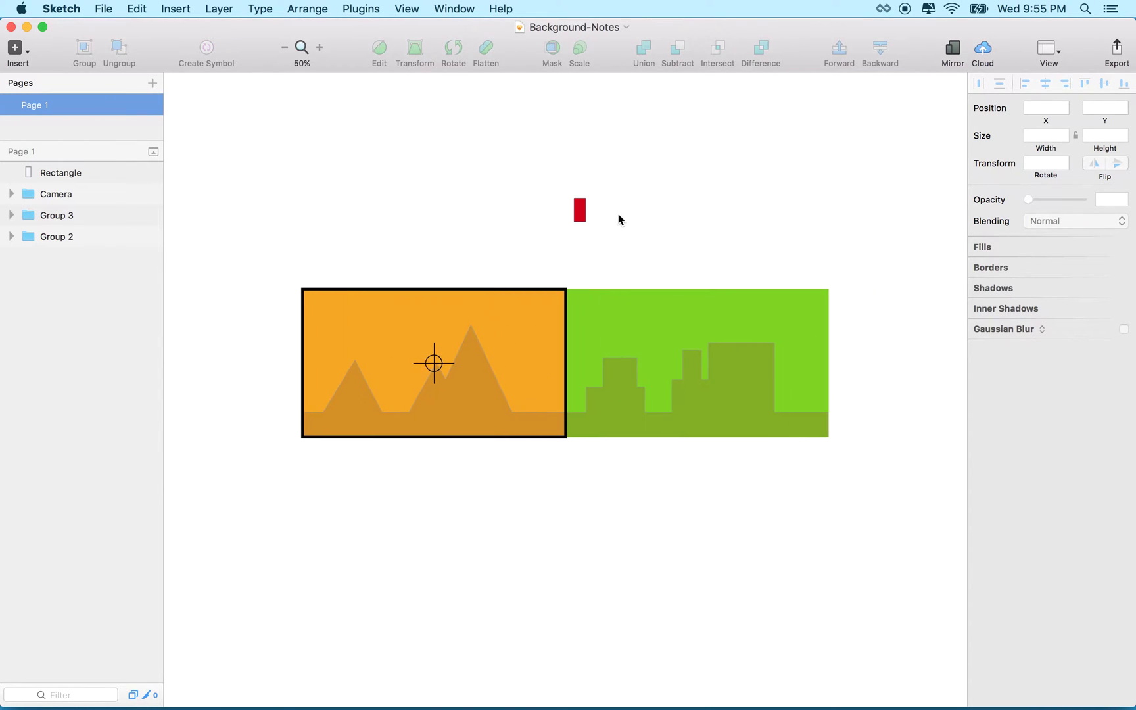
pyautogui.click(580, 212)
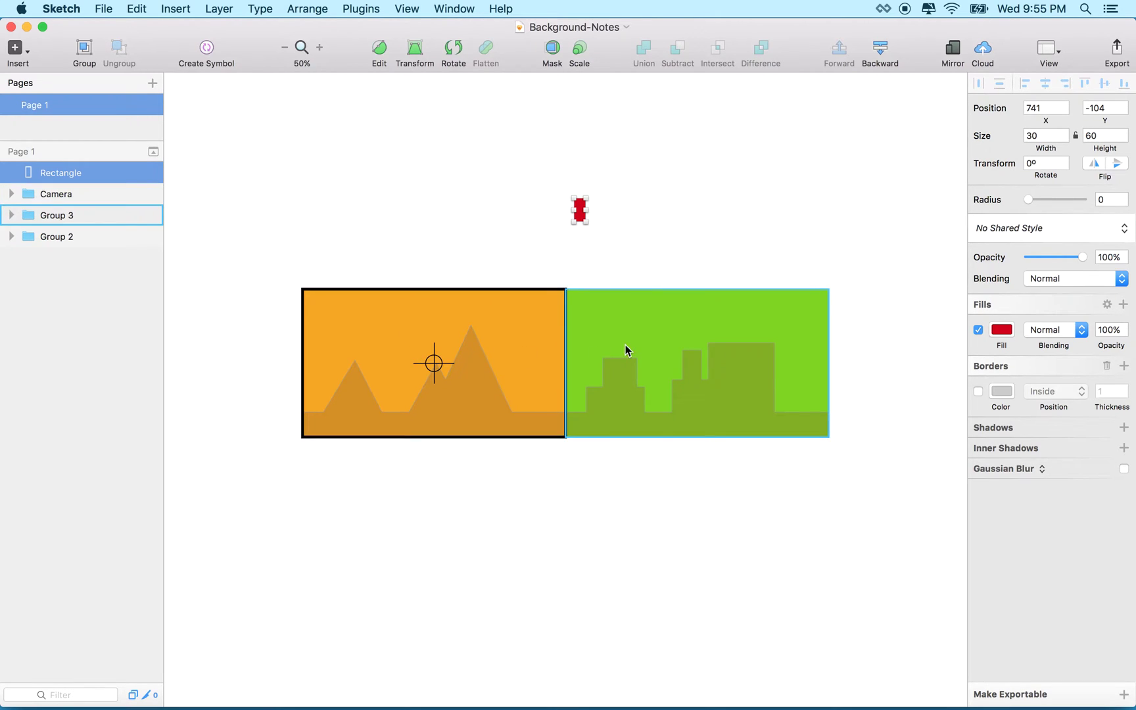
pyautogui.moveTo(434, 357); pyautogui.dragTo(387, 196)
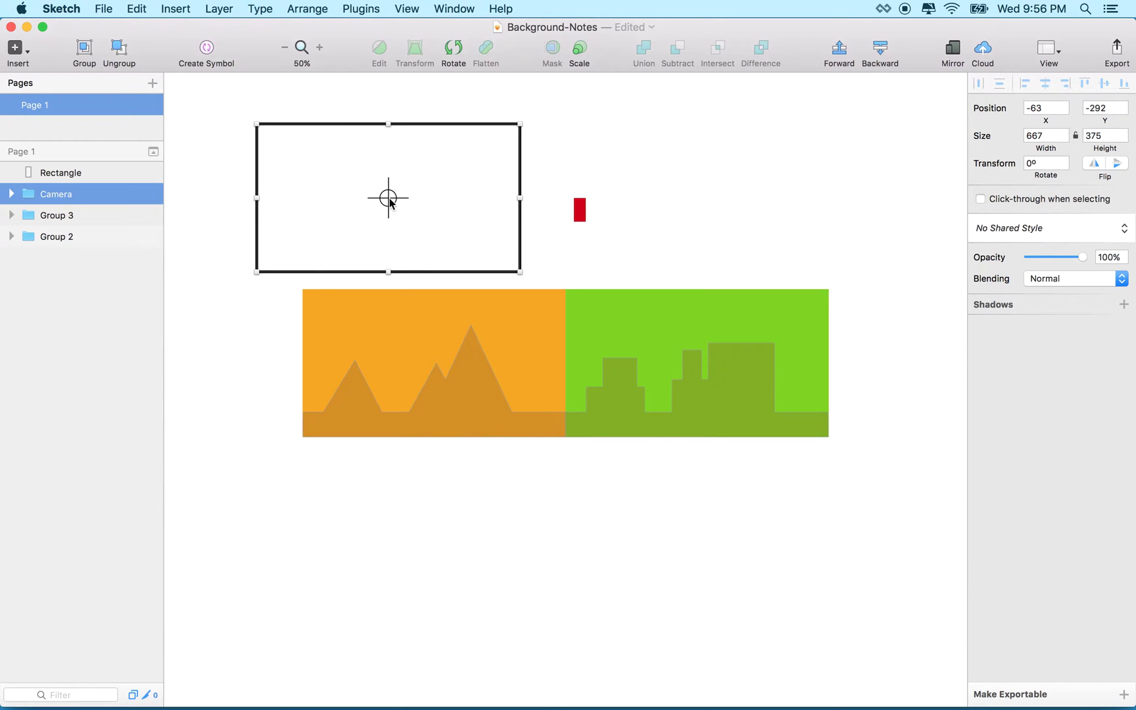
pyautogui.moveTo(389, 198); pyautogui.dragTo(434, 363)
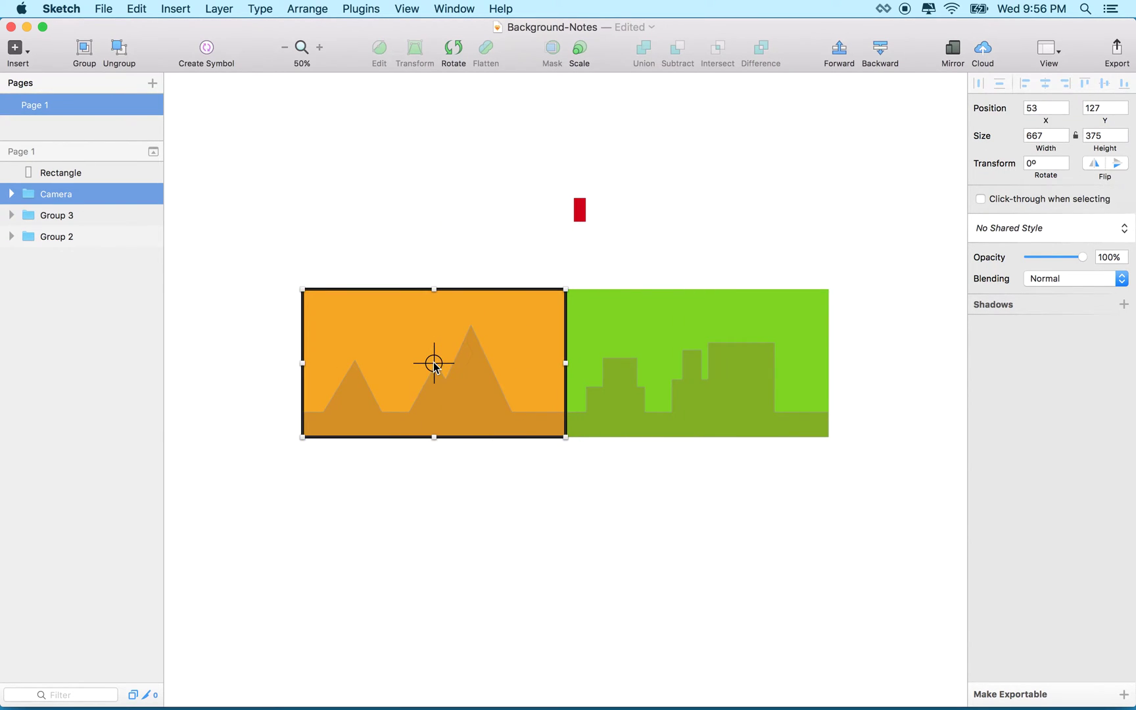
pyautogui.moveTo(434, 366); pyautogui.dragTo(431, 532)
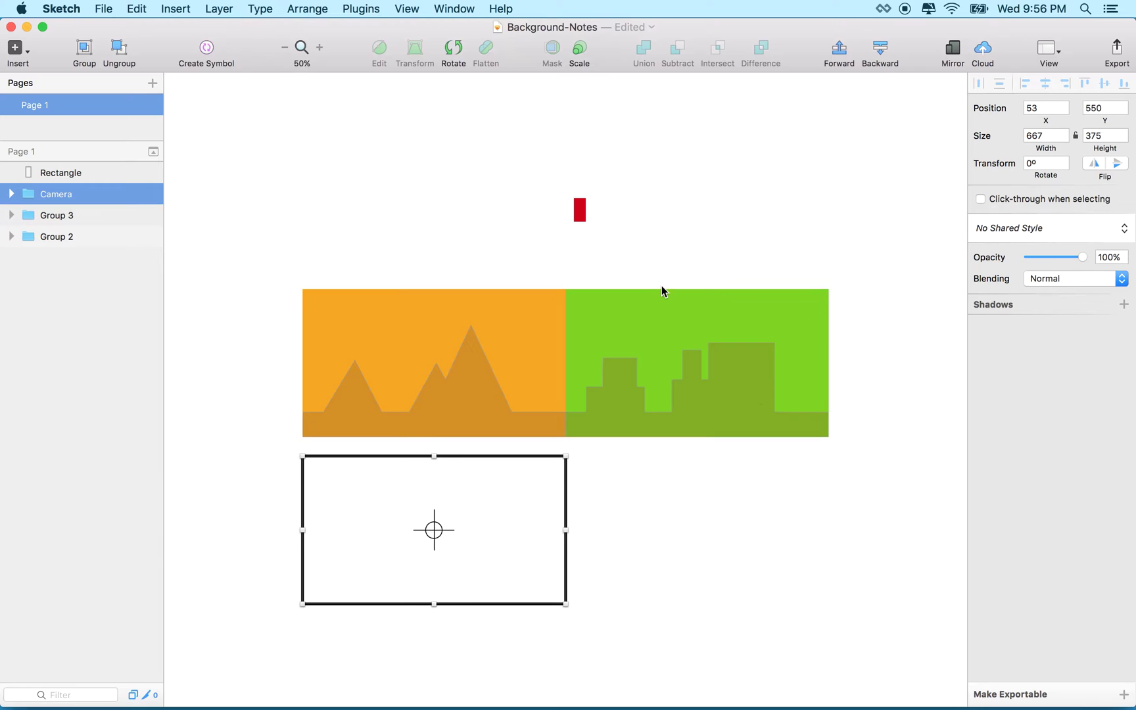
pyautogui.moveTo(434, 530); pyautogui.dragTo(489, 565)
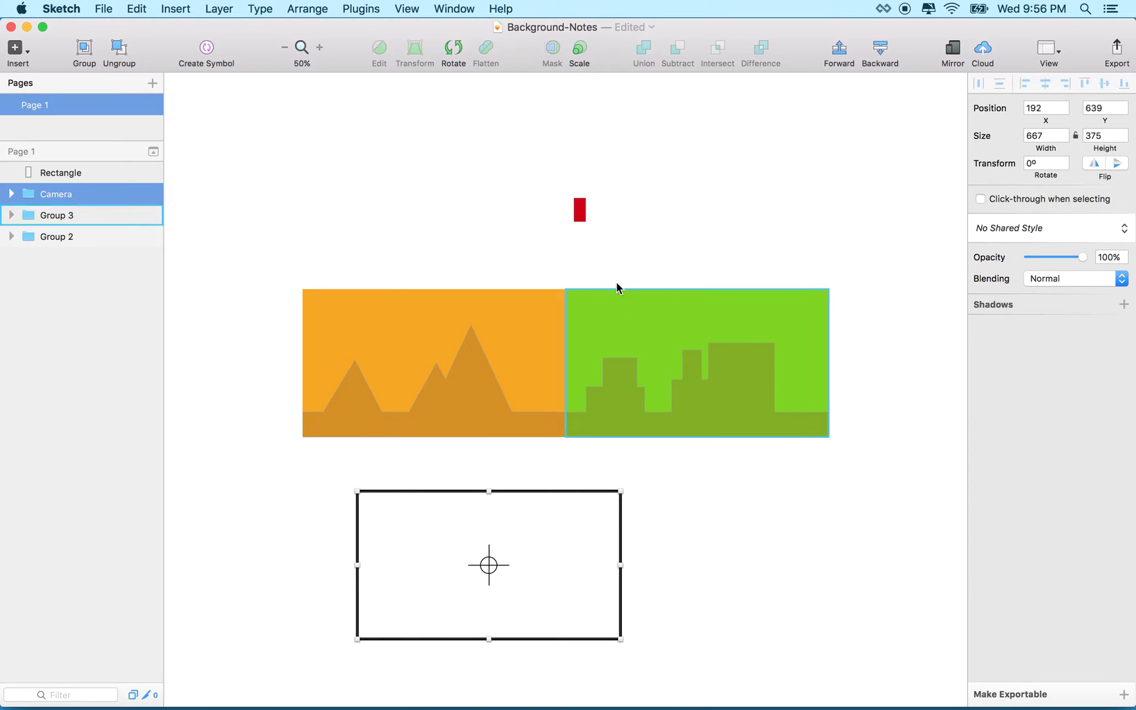
# Nudge the red rectangle up to about X 772, Y -147, and pull the orange and green backgrounds apart.
pyautogui.click(582, 215)
pyautogui.moveTo(582, 215)
pyautogui.mouseDown()
pyautogui.moveTo(522, 346)
pyautogui.moveTo(517, 412)
pyautogui.moveTo(318, 410)
pyautogui.moveTo(336, 334)
pyautogui.moveTo(403, 388)
pyautogui.moveTo(487, 314)
pyautogui.moveTo(545, 412)
pyautogui.moveTo(572, 354)
pyautogui.moveTo(615, 353)
pyautogui.moveTo(591, 197)
pyautogui.mouseUp()
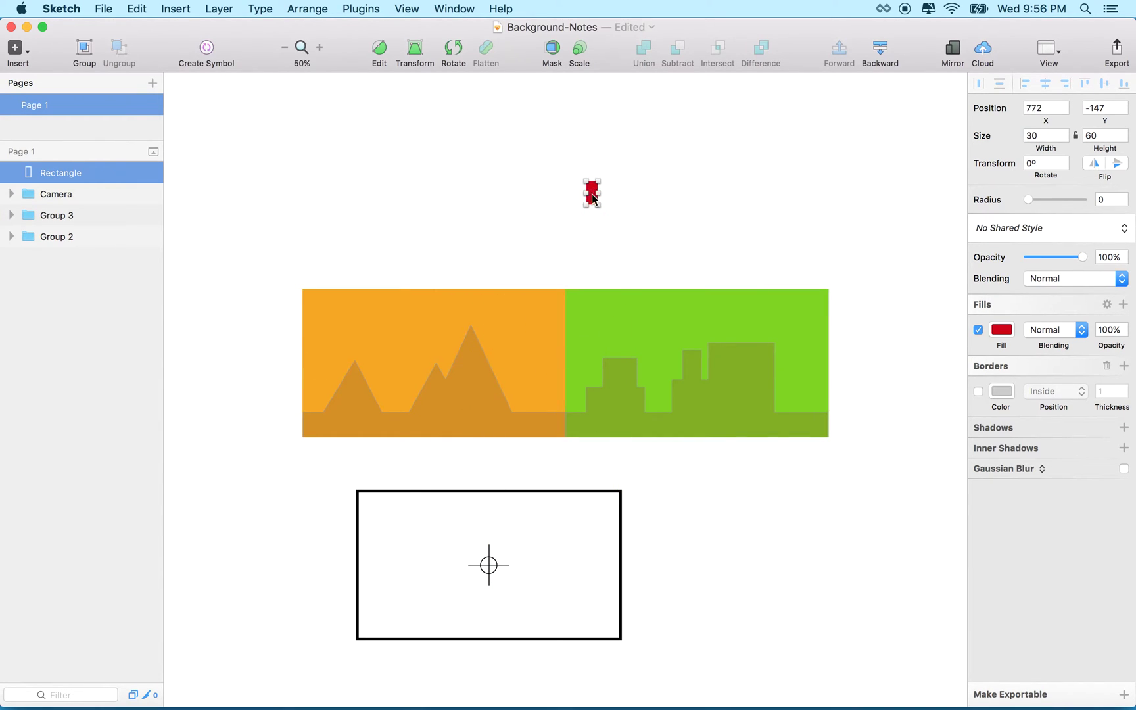
pyautogui.moveTo(466, 330); pyautogui.dragTo(417, 330)
pyautogui.moveTo(621, 335); pyautogui.dragTo(653, 311)
pyautogui.moveTo(450, 371); pyautogui.dragTo(473, 335)
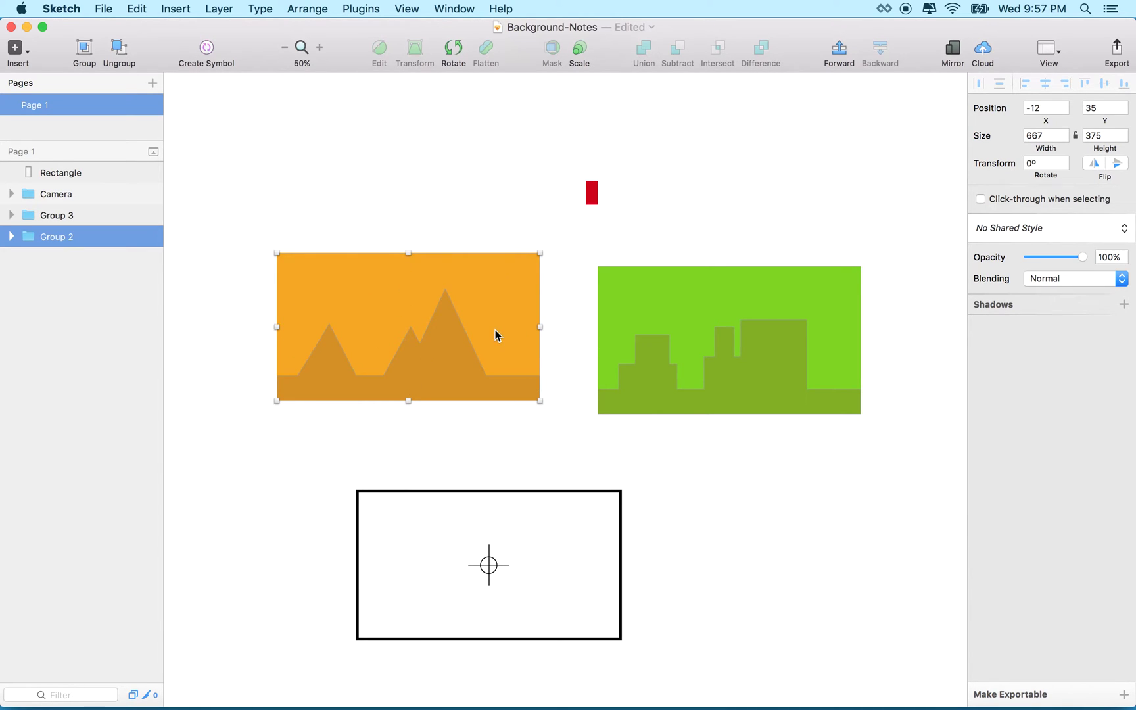
# Rejoin the orange background to the left edge of the green one and shift the pair up to about Y 19.
pyautogui.moveTo(497, 335); pyautogui.dragTo(392, 377)
pyautogui.click(672, 373)
pyautogui.moveTo(672, 373); pyautogui.dragTo(609, 365)
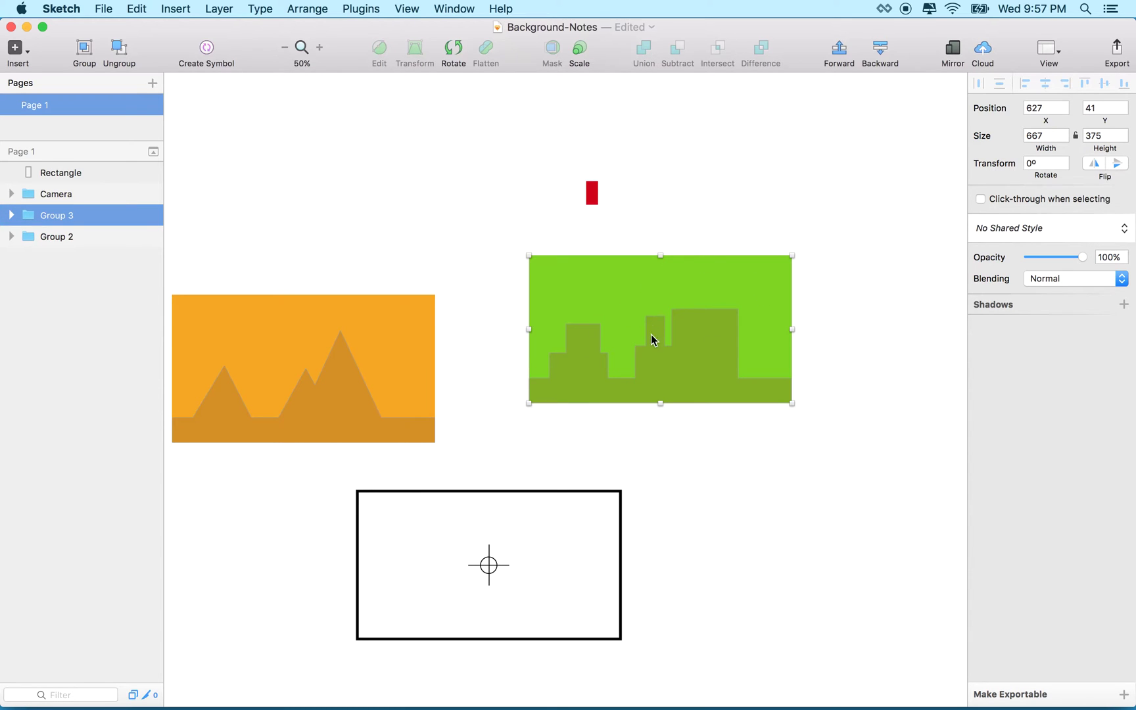
pyautogui.moveTo(687, 329); pyautogui.dragTo(651, 376)
pyautogui.moveTo(418, 343); pyautogui.dragTo(455, 350)
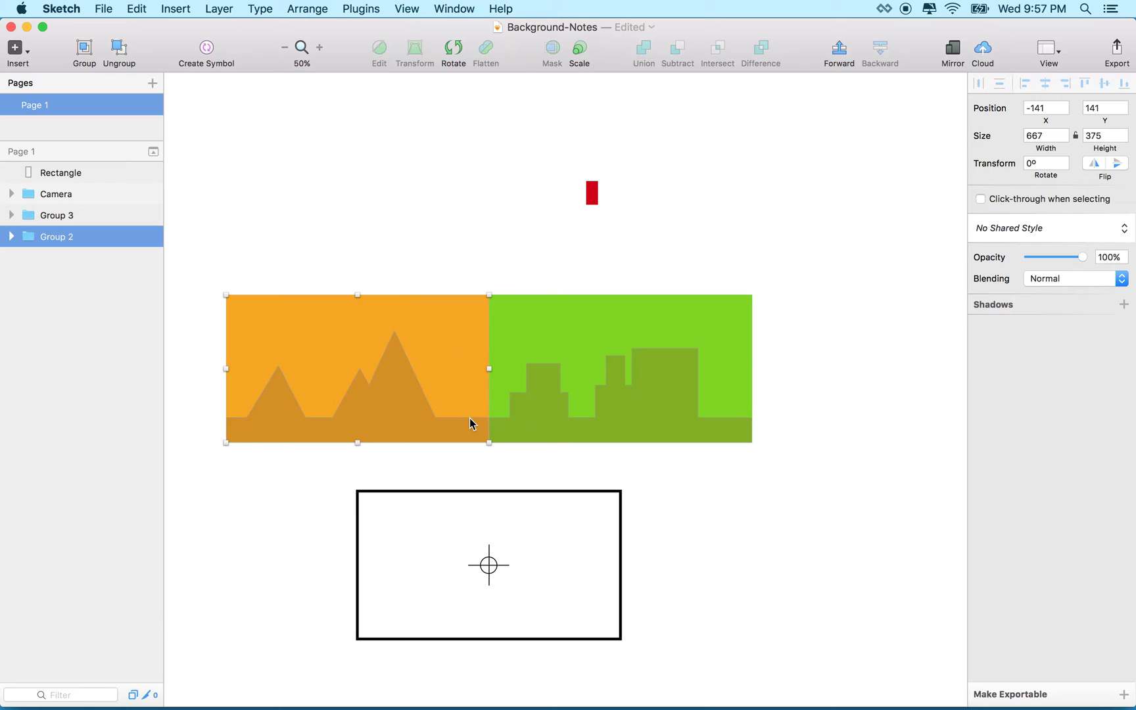
pyautogui.moveTo(428, 275); pyautogui.dragTo(584, 346)
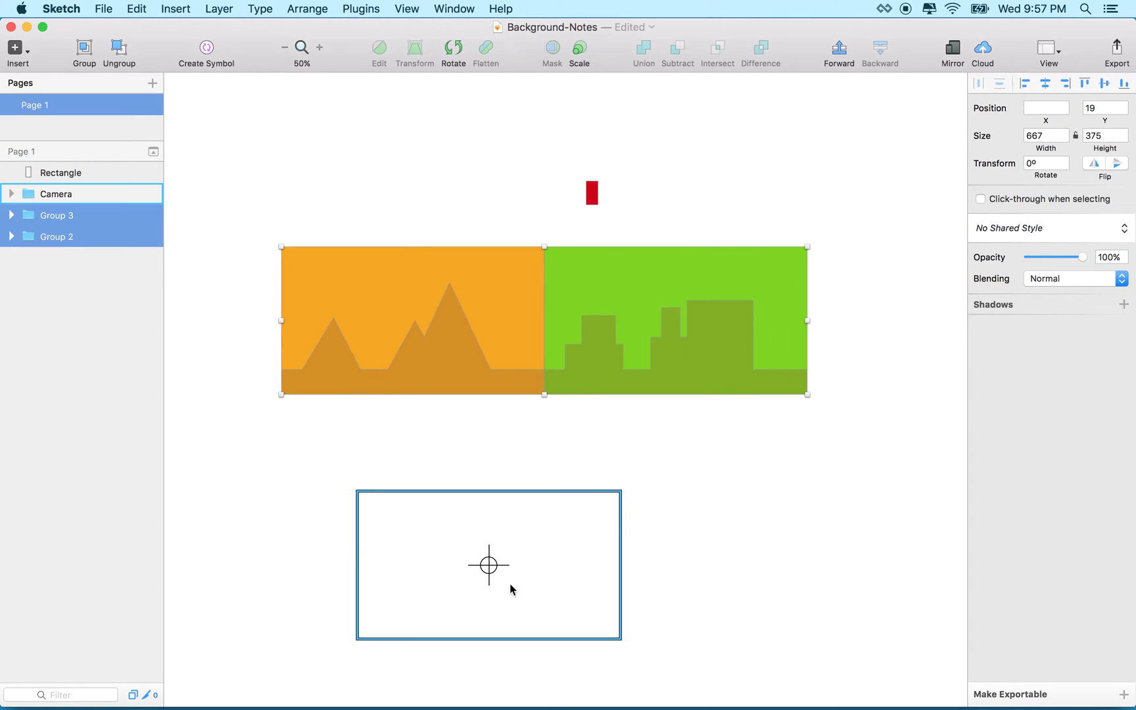
# Bring the Camera frame closer below the backgrounds, then separate the orange and green backgrounds and rejoin them side by side.
pyautogui.moveTo(489, 564); pyautogui.dragTo(481, 490)
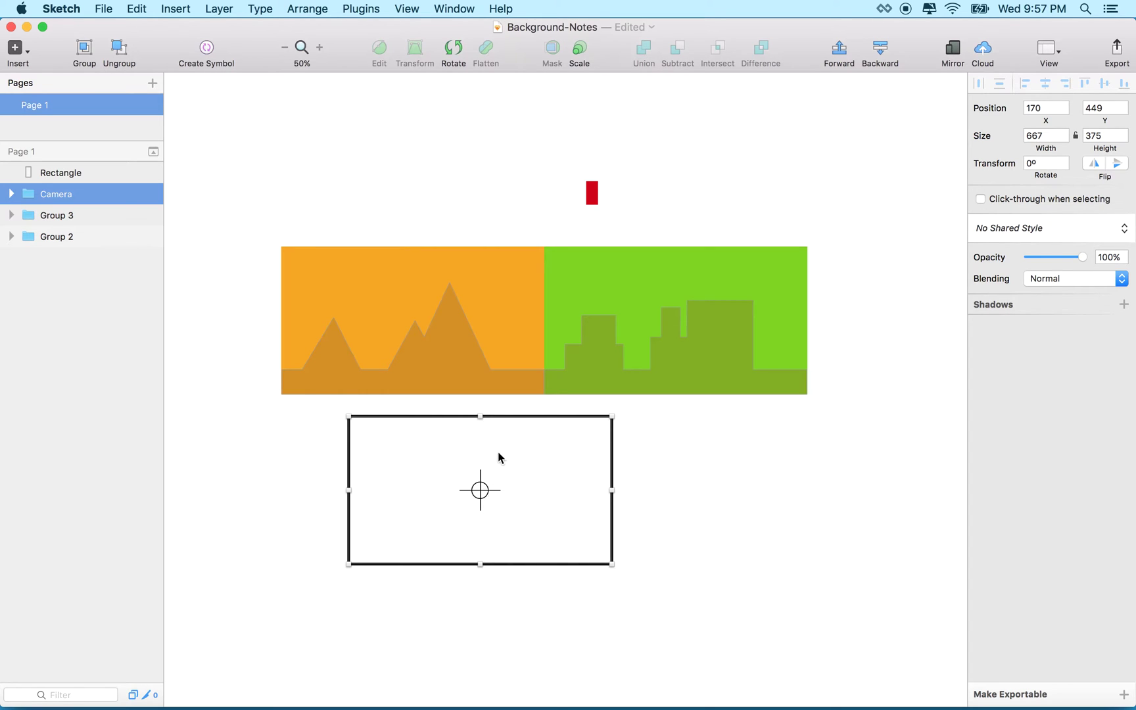
pyautogui.moveTo(483, 352); pyautogui.dragTo(434, 353)
pyautogui.moveTo(608, 352); pyautogui.dragTo(631, 352)
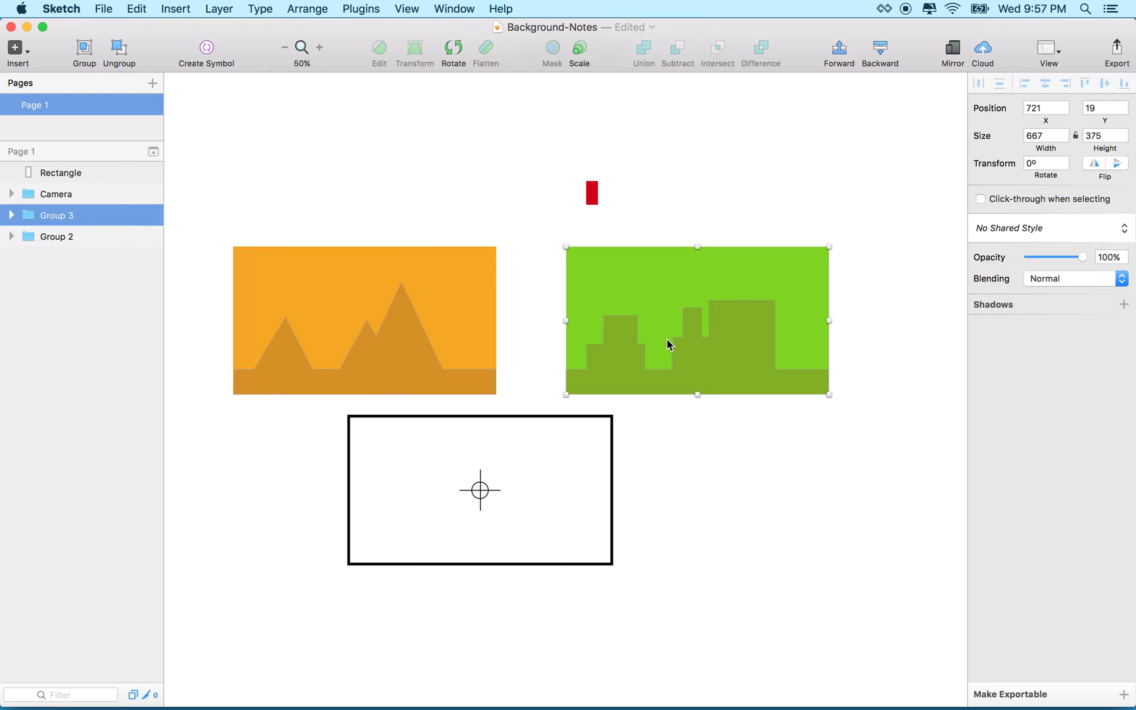
pyautogui.moveTo(438, 332); pyautogui.dragTo(510, 330)
# Align the Camera frame over the orange background, slide it across to the green one, and return it to orange at X 54, Y 19.
pyautogui.moveTo(480, 490); pyautogui.dragTo(434, 325)
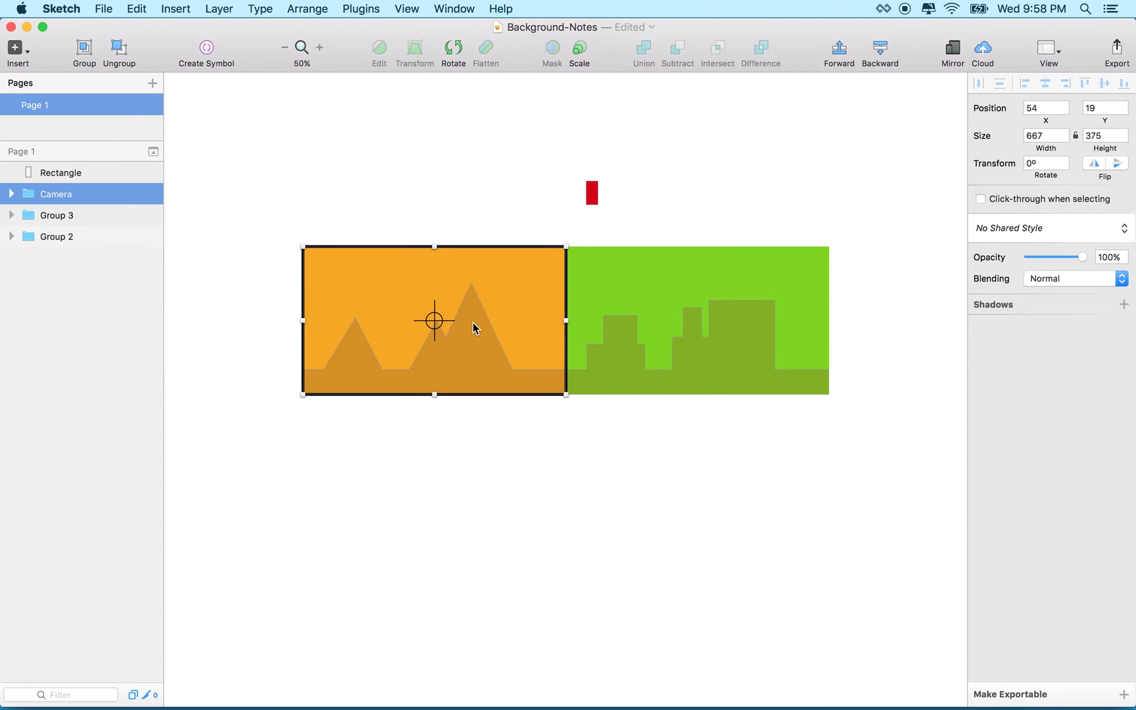
pyautogui.moveTo(436, 320); pyautogui.dragTo(569, 320)
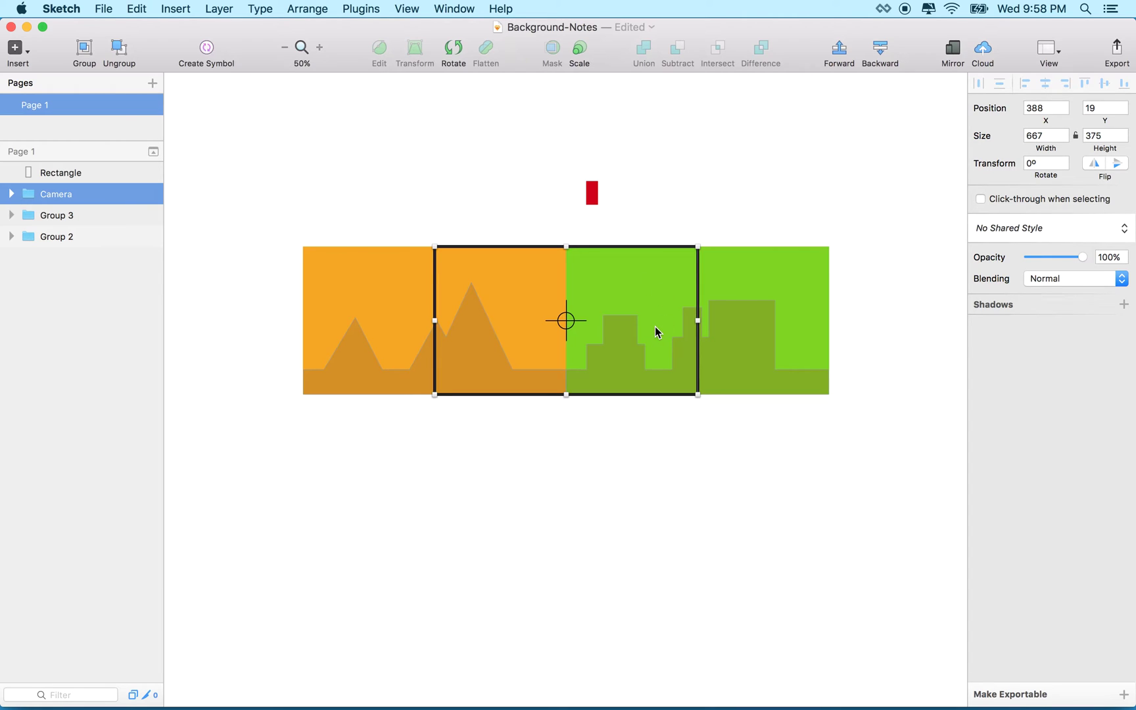
pyautogui.moveTo(564, 319); pyautogui.dragTo(696, 325)
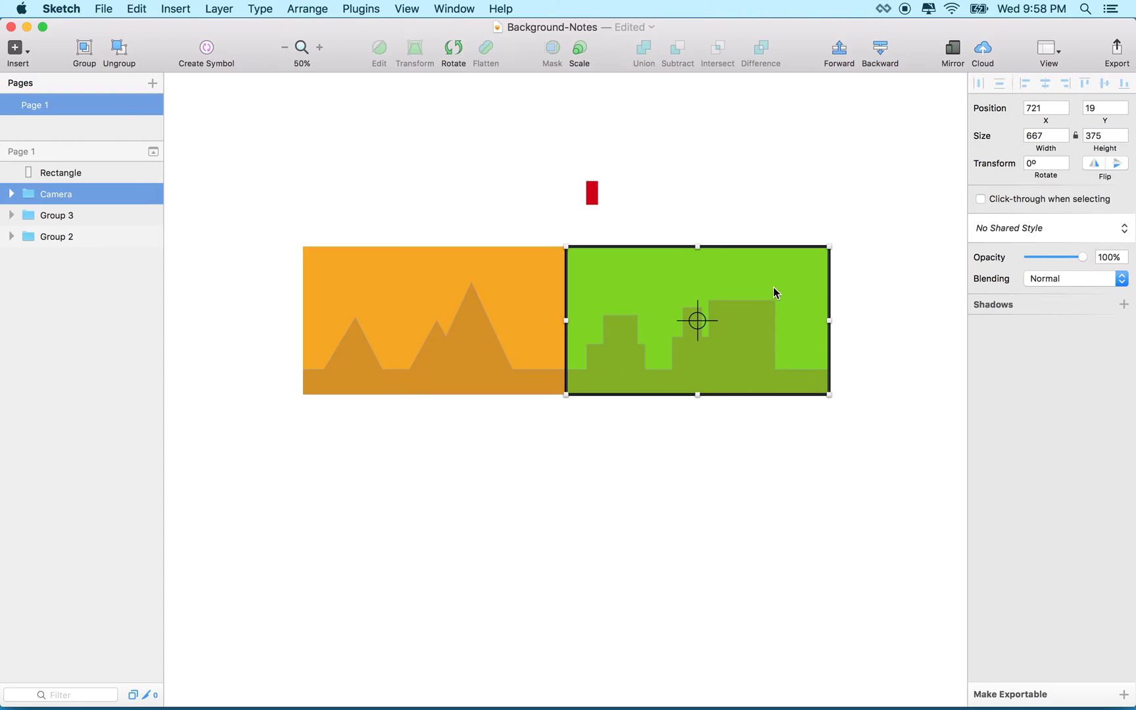
pyautogui.moveTo(695, 321); pyautogui.dragTo(503, 324)
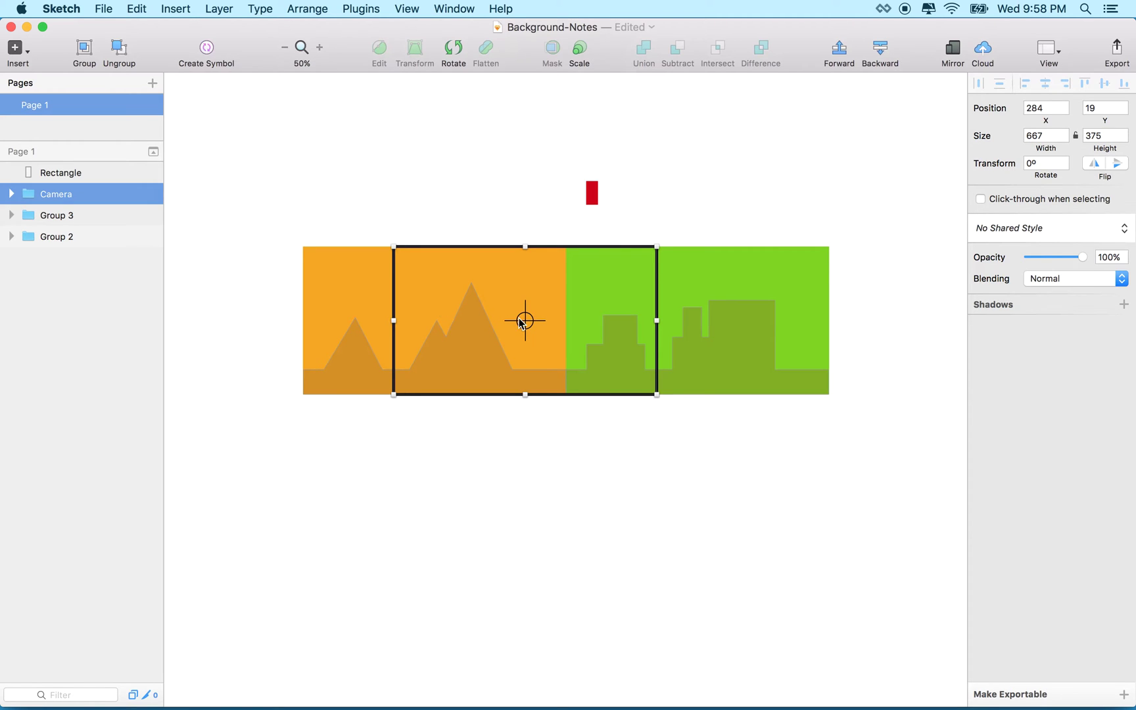
pyautogui.moveTo(525, 320); pyautogui.dragTo(427, 324)
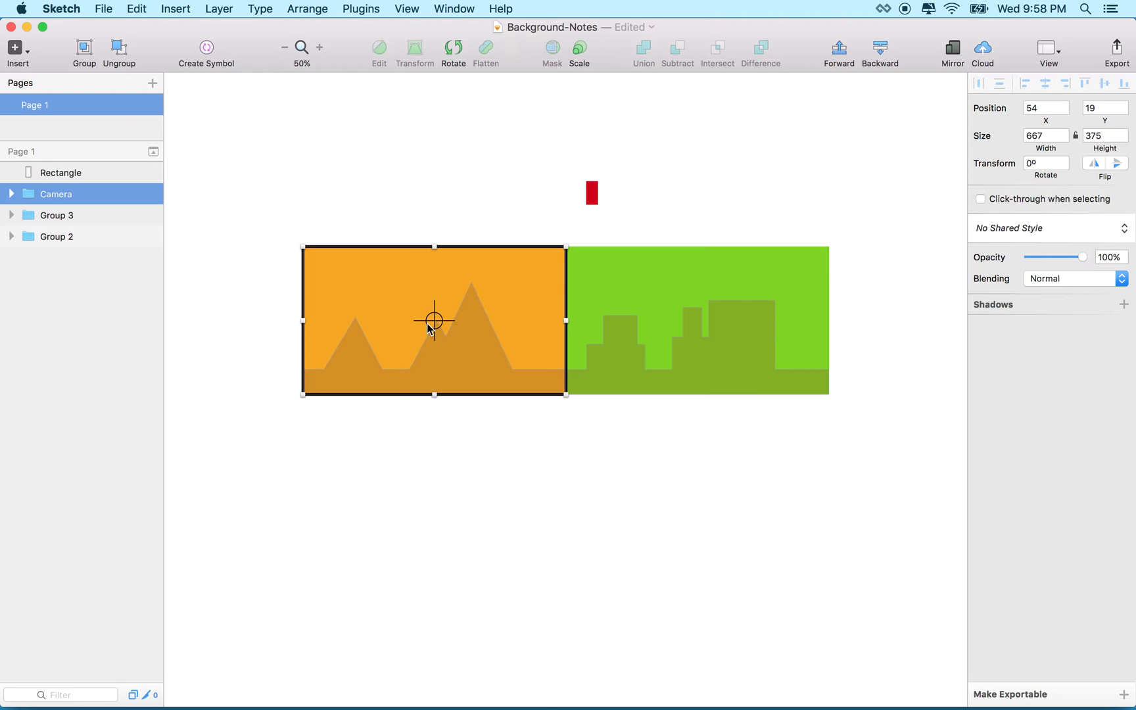
# Lock the Camera layer.
pyautogui.rightClick(116, 196)
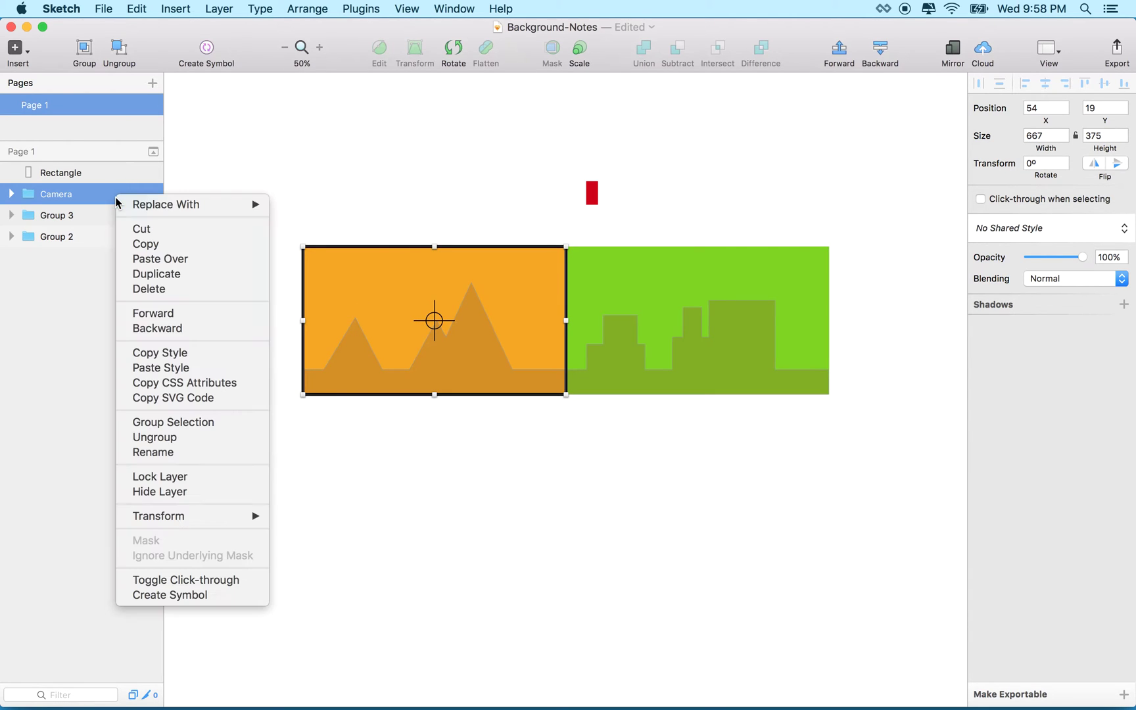
pyautogui.click(170, 471)
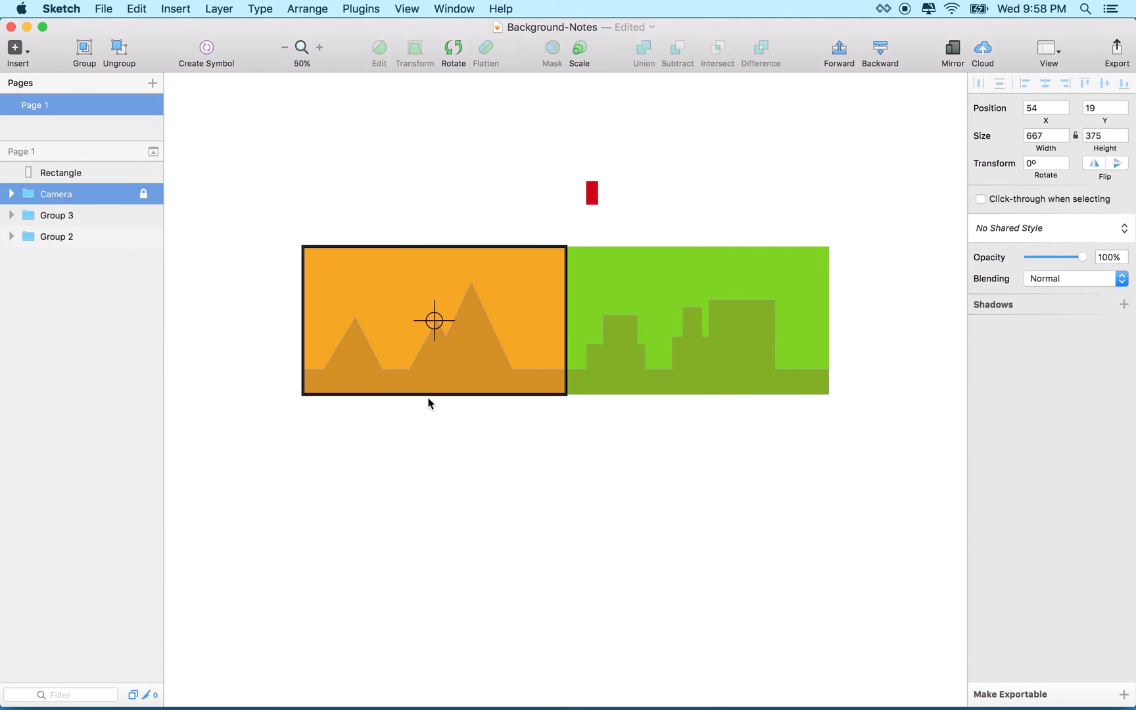
# Slide both backgrounds left until green fills the locked Camera frame, and move the orange background to green's right edge.
pyautogui.hscroll(-5, 451, 355)
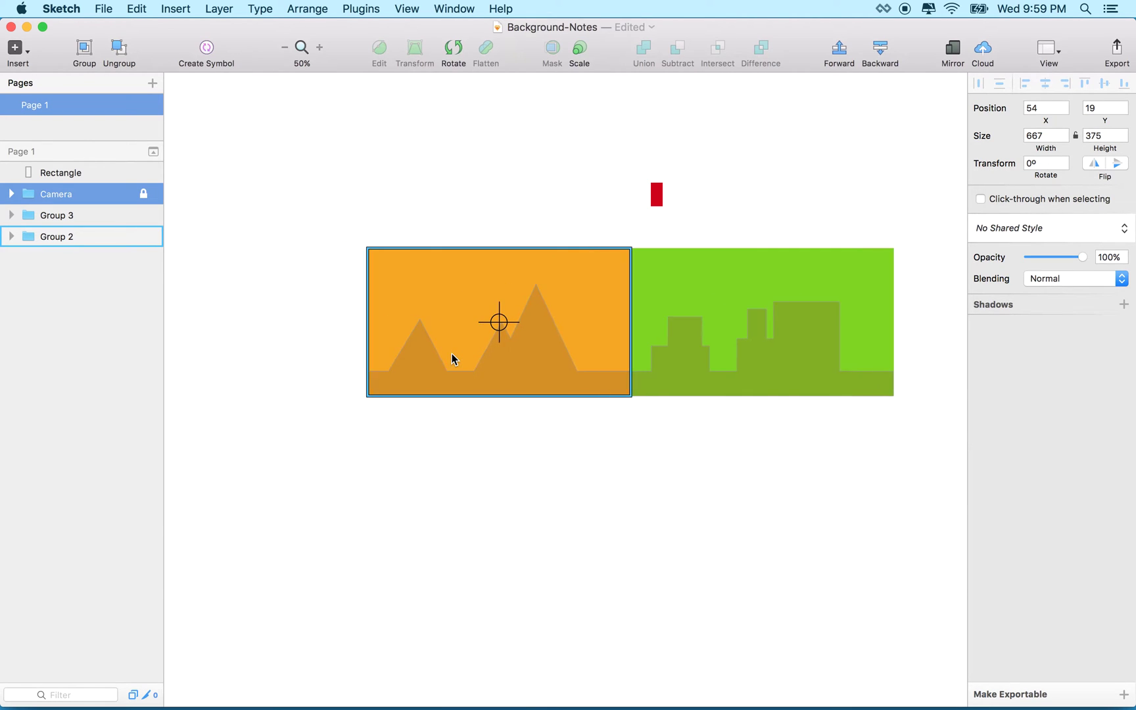
pyautogui.moveTo(459, 442); pyautogui.dragTo(696, 324)
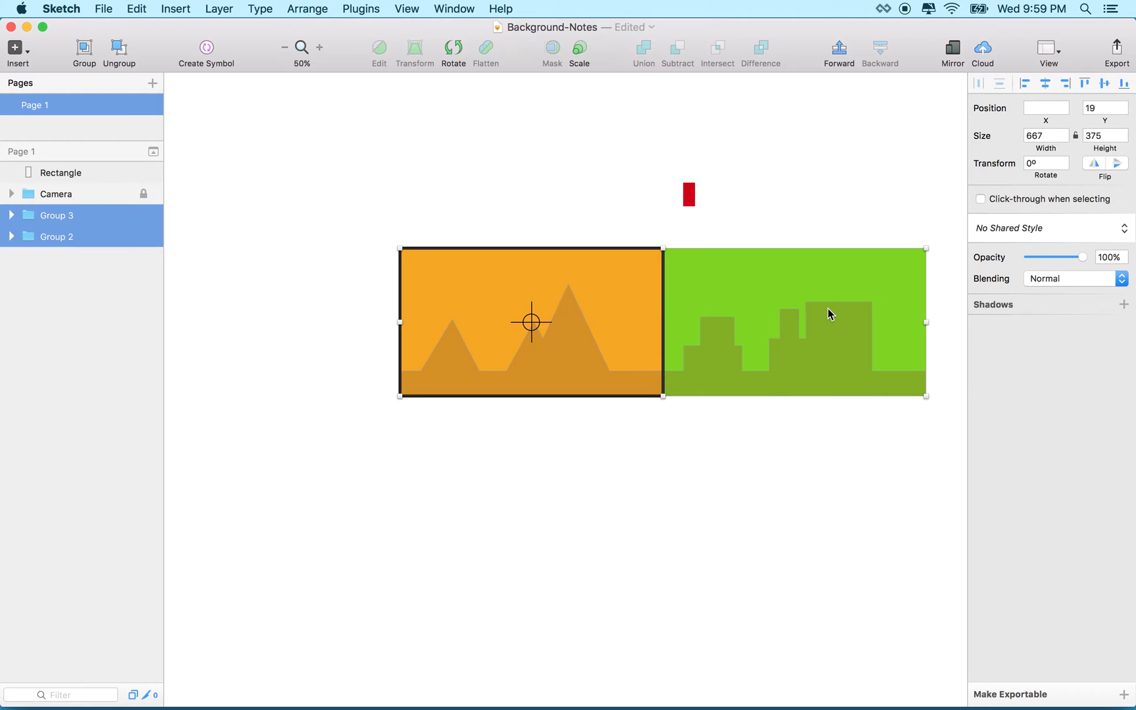
pyautogui.moveTo(822, 313); pyautogui.dragTo(563, 310)
pyautogui.click(379, 235)
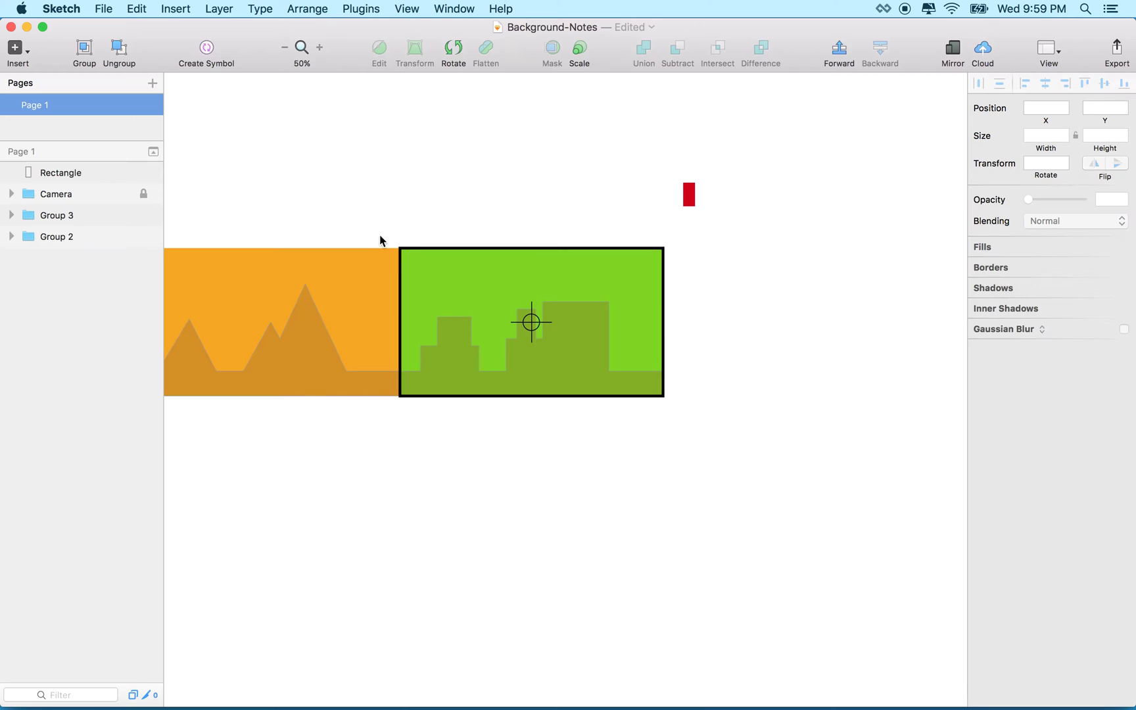
pyautogui.moveTo(361, 294); pyautogui.dragTo(890, 296)
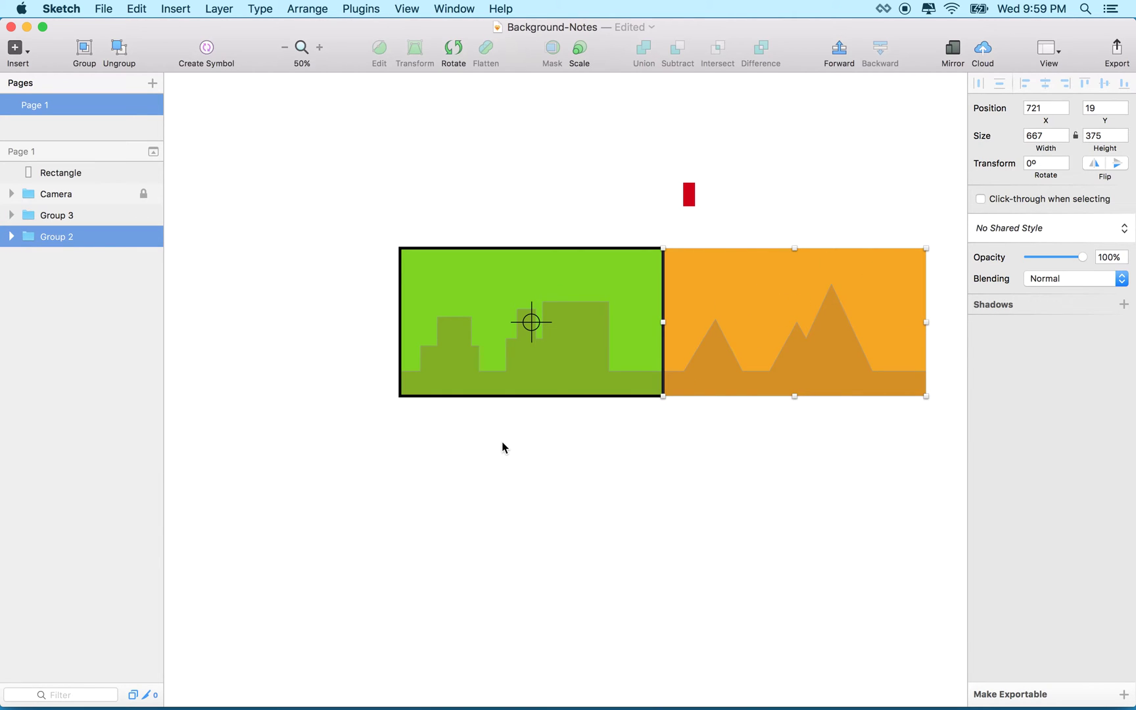
# Slide both backgrounds left again, reattach green to the right of orange, and shift the pair until the Camera frame straddles their seam.
pyautogui.moveTo(544, 448); pyautogui.dragTo(730, 345)
pyautogui.moveTo(898, 295); pyautogui.dragTo(636, 294)
pyautogui.moveTo(277, 346)
pyautogui.mouseDown()
pyautogui.moveTo(240, 349)
pyautogui.moveTo(279, 332)
pyautogui.mouseUp()
pyautogui.click(284, 419)
pyautogui.moveTo(281, 378); pyautogui.dragTo(807, 376)
pyautogui.moveTo(719, 439); pyautogui.dragTo(647, 373)
pyautogui.moveTo(816, 317); pyautogui.dragTo(718, 321)
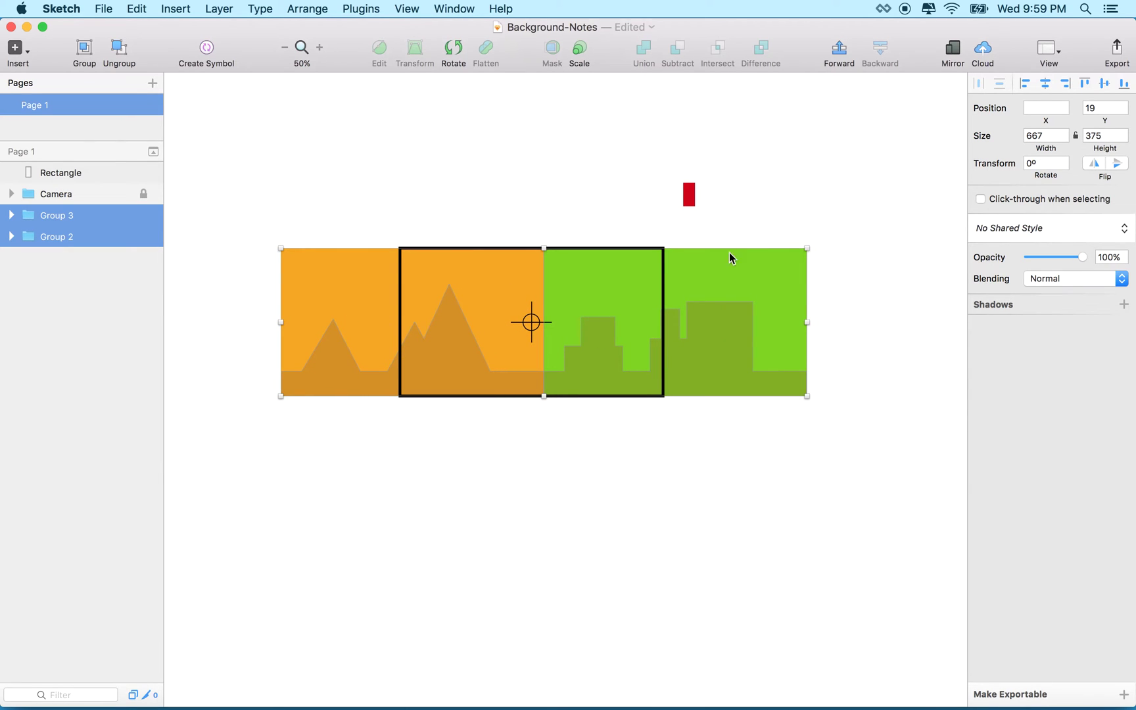
# Place the red rectangle on the ground inside the Camera frame at about X 321, Y 266, and slide both backgrounds right until orange fills the frame.
pyautogui.moveTo(691, 200); pyautogui.dragTo(510, 357)
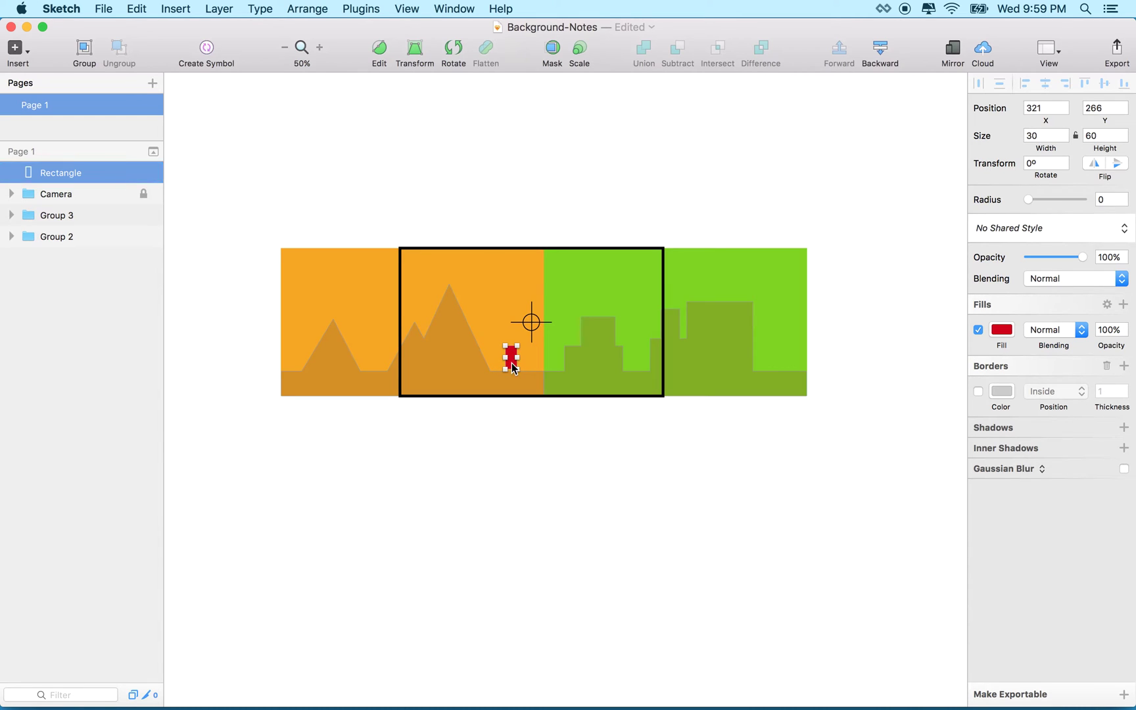
pyautogui.moveTo(378, 204); pyautogui.dragTo(692, 283)
pyautogui.moveTo(384, 295); pyautogui.dragTo(503, 296)
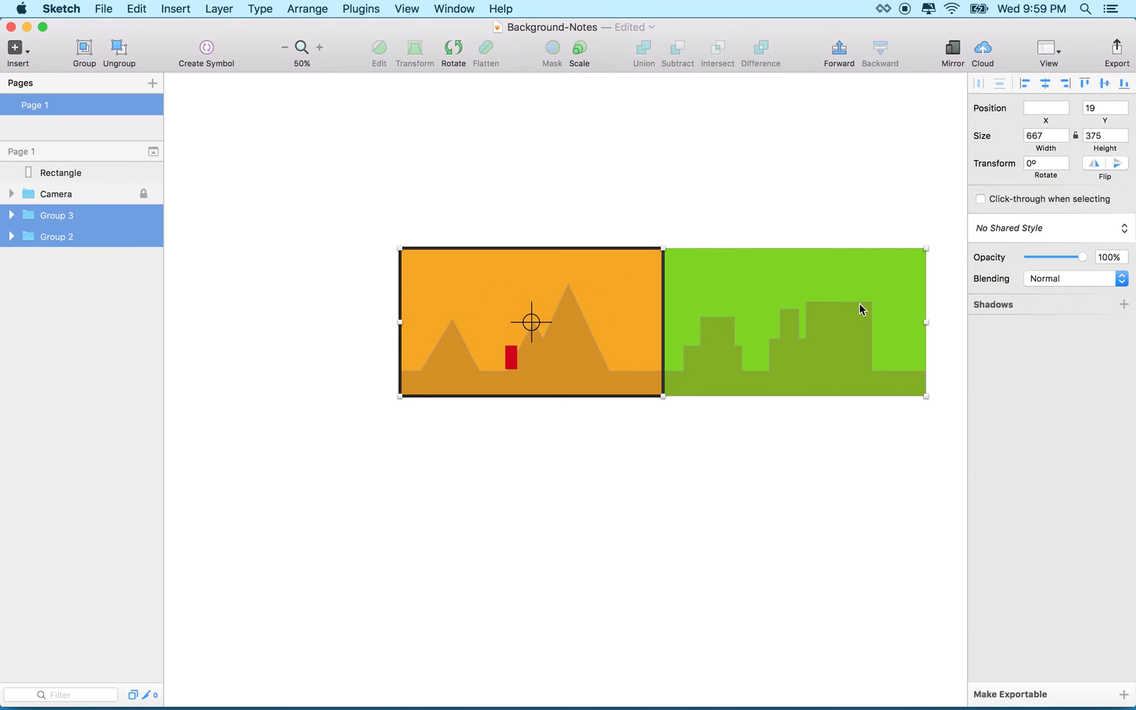
# Slide both backgrounds left behind the red rectangle until green fills the Camera frame, and reposition orange against green's right edge.
pyautogui.moveTo(859, 308); pyautogui.dragTo(626, 303)
pyautogui.click(421, 227)
pyautogui.click(343, 288)
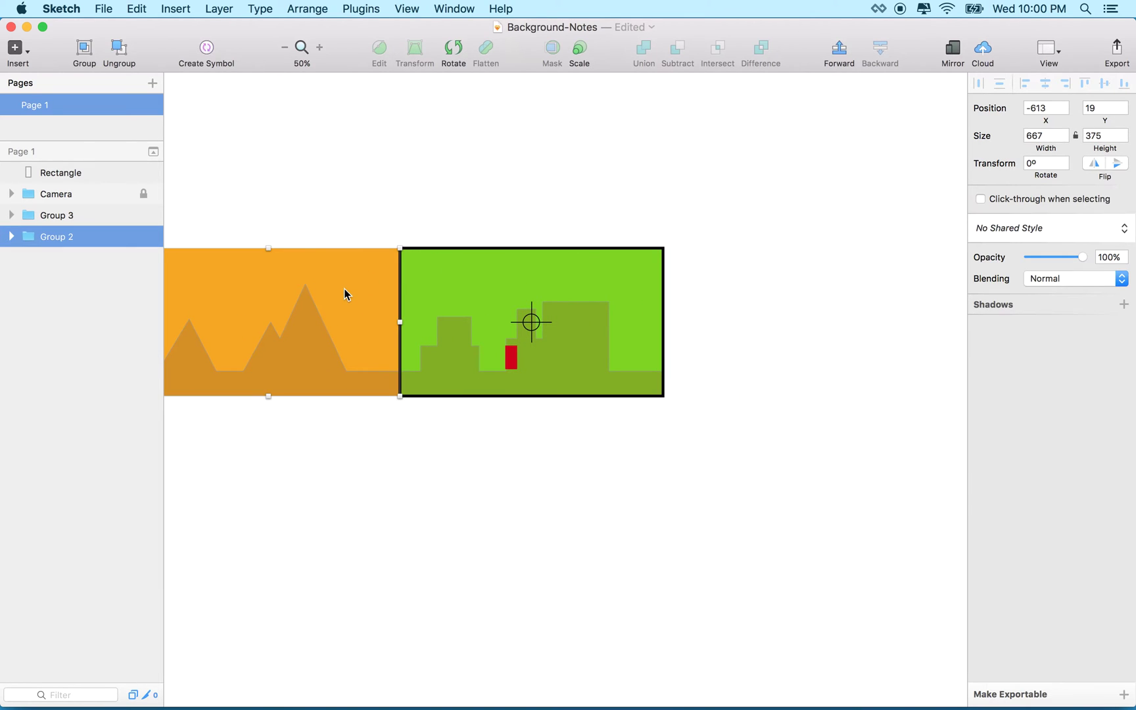
pyautogui.moveTo(369, 293); pyautogui.dragTo(860, 289)
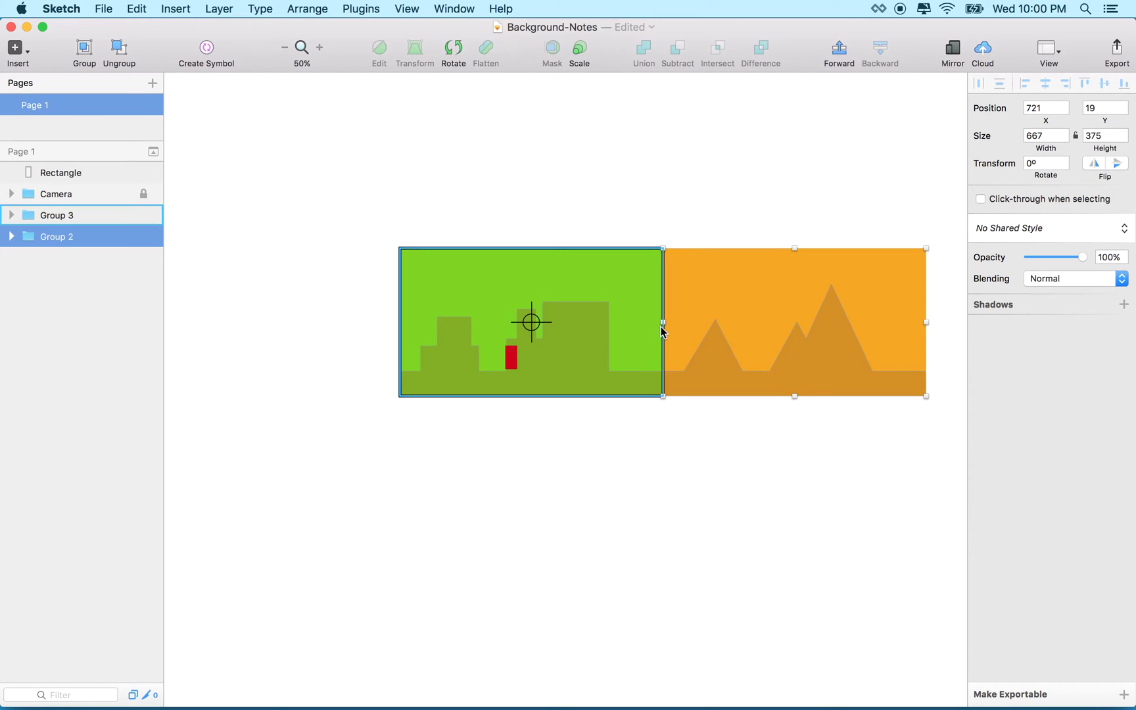
pyautogui.moveTo(616, 211); pyautogui.dragTo(750, 306)
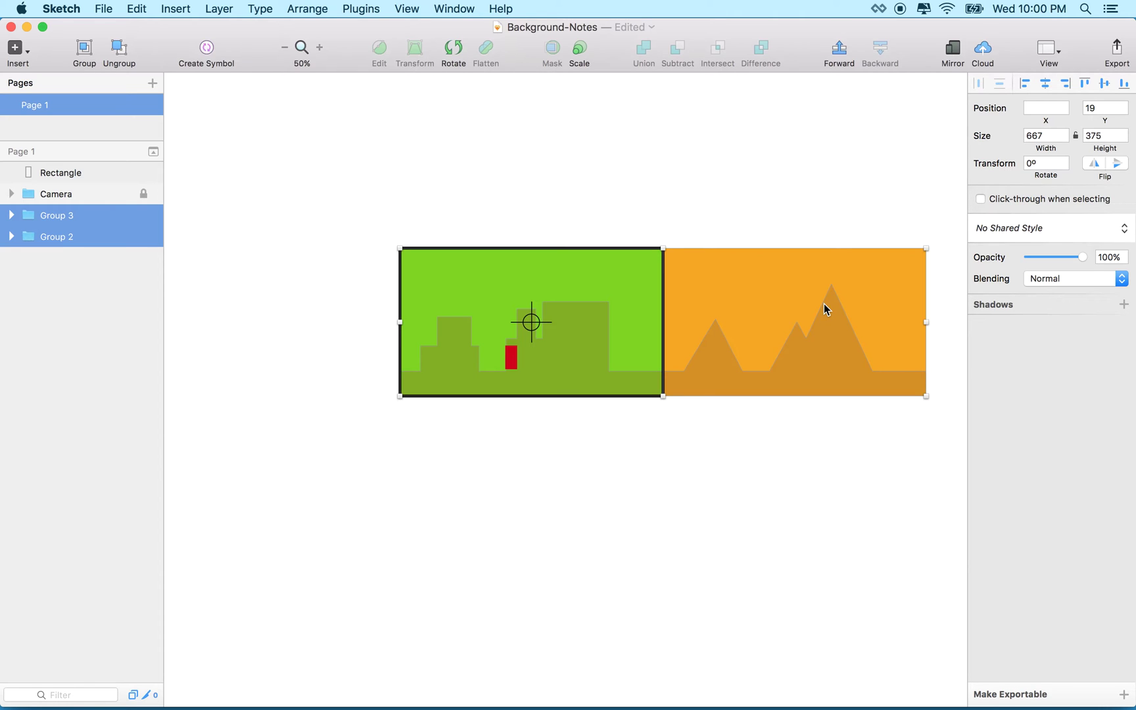
pyautogui.moveTo(646, 239); pyautogui.dragTo(728, 317)
# Move the red rectangle onto the orange background and back below the Camera crosshair at about X 373, Y 268, and group it.
pyautogui.hscroll(2, 656, 322)
pyautogui.hscroll(2, 657, 322)
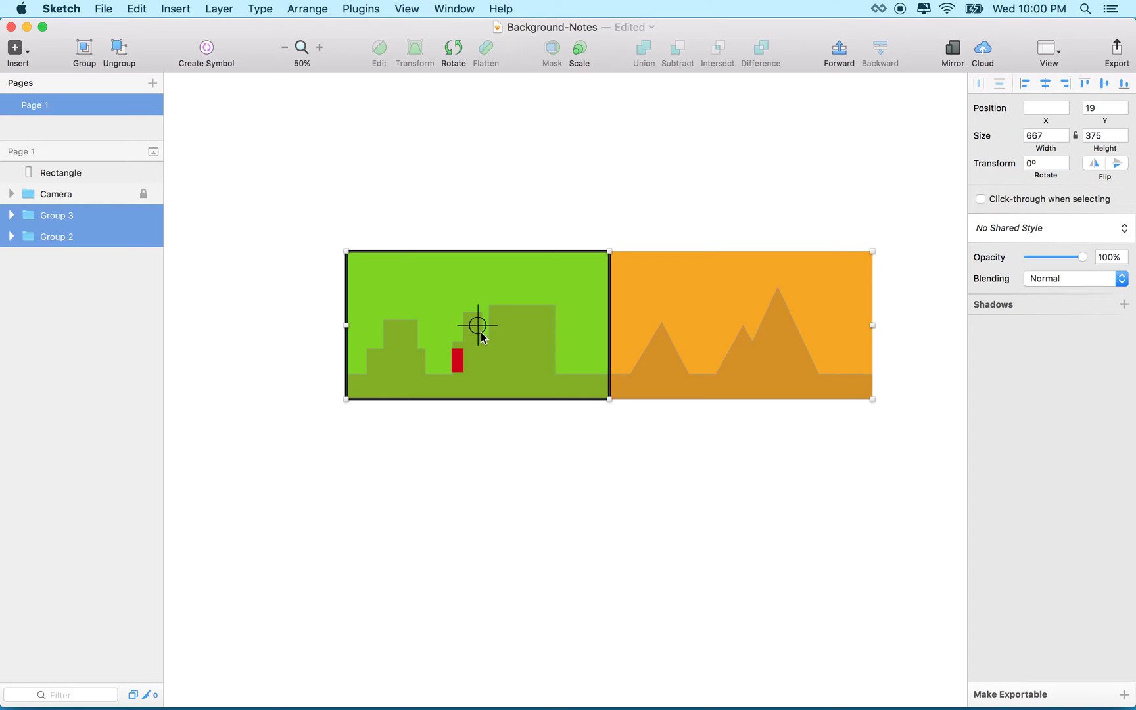
pyautogui.click(459, 361)
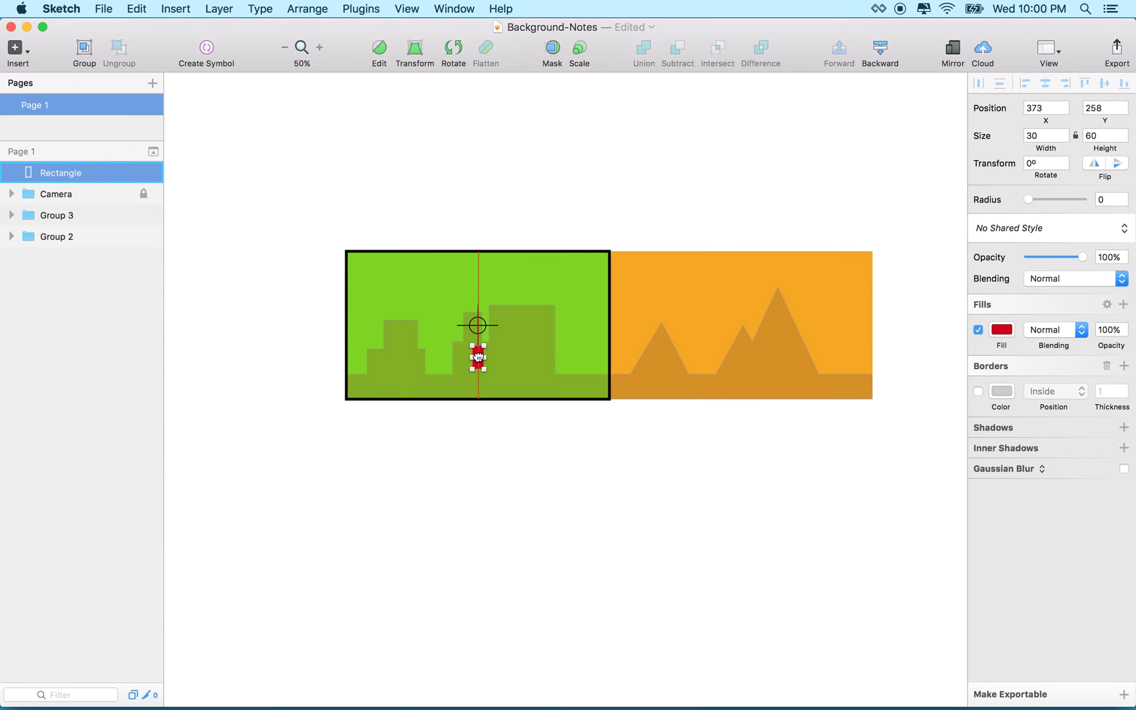
pyautogui.moveTo(493, 358); pyautogui.dragTo(648, 356)
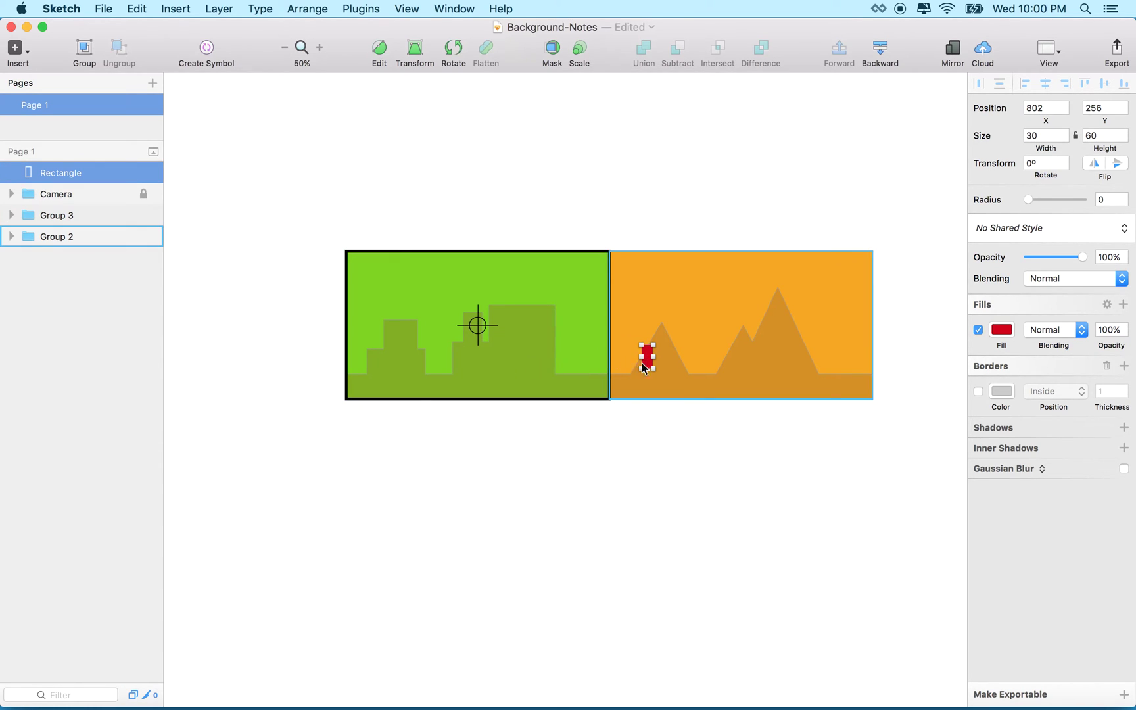
pyautogui.moveTo(648, 365); pyautogui.dragTo(478, 359)
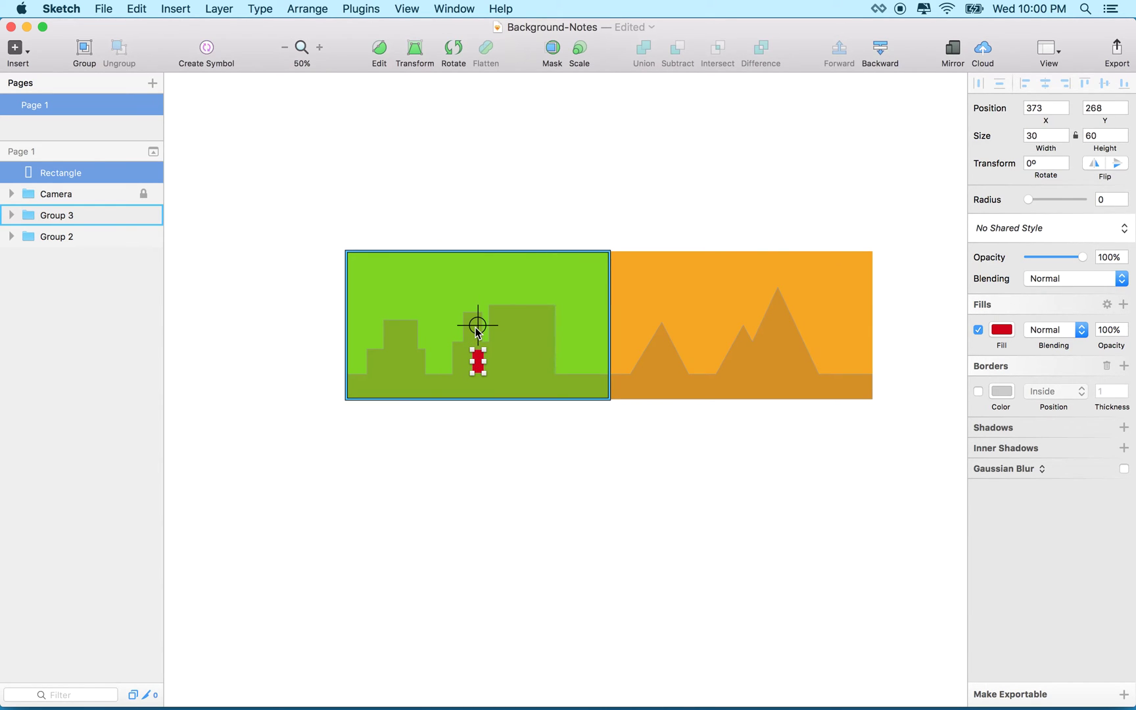
pyautogui.press('super+g')
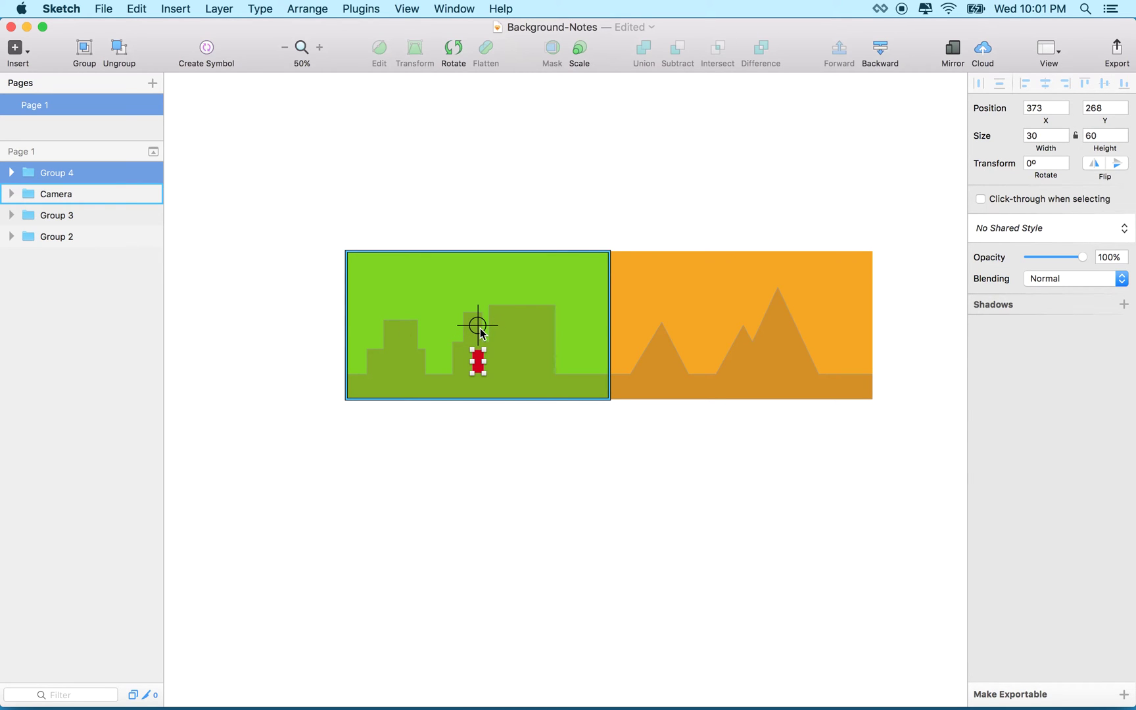
# Group the red rectangle with the Camera frame and move the combined group over the orange background at X 721, Y 19.
pyautogui.keyDown('shift'); pyautogui.click(480, 332); pyautogui.keyUp('shift')
pyautogui.press('super+g')
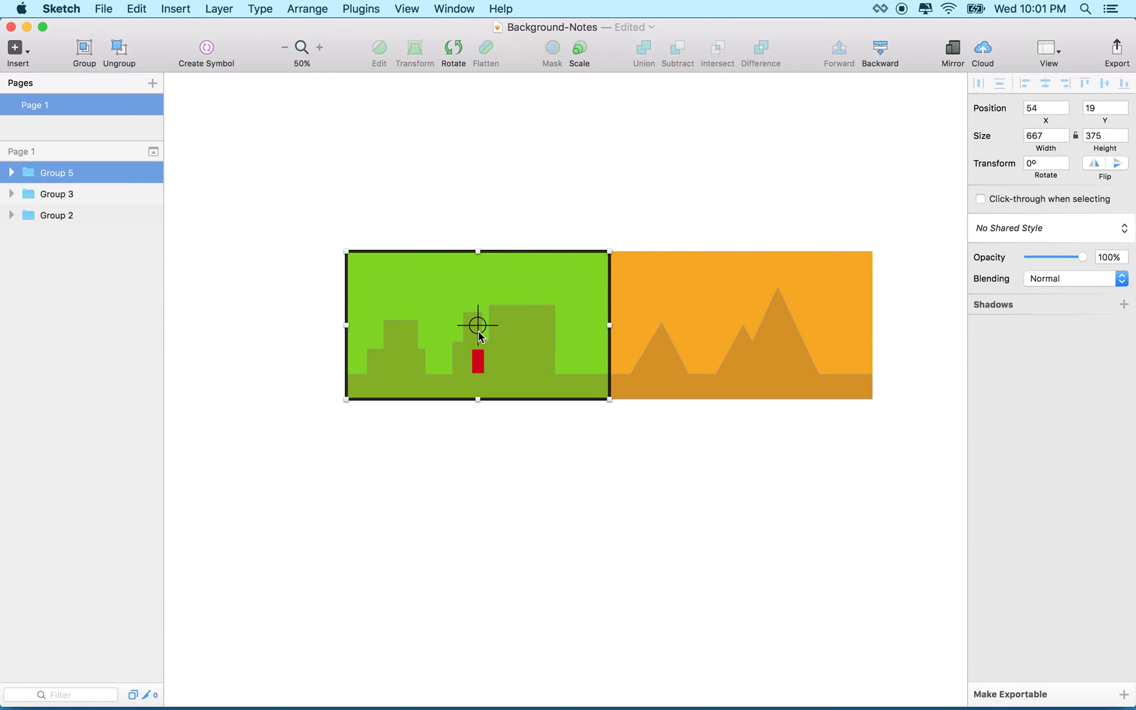
pyautogui.moveTo(478, 325); pyautogui.dragTo(738, 329)
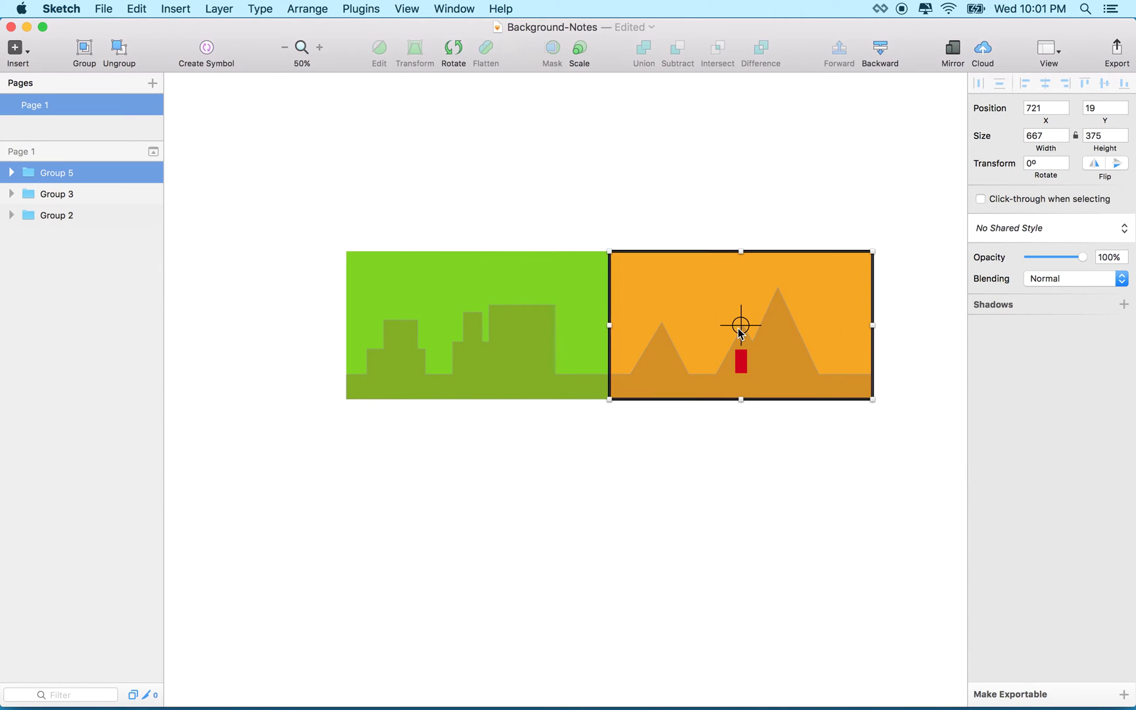
# Move the green background around to orange's right edge at X 1388, Y 19.
pyautogui.hscroll(5, 738, 328)
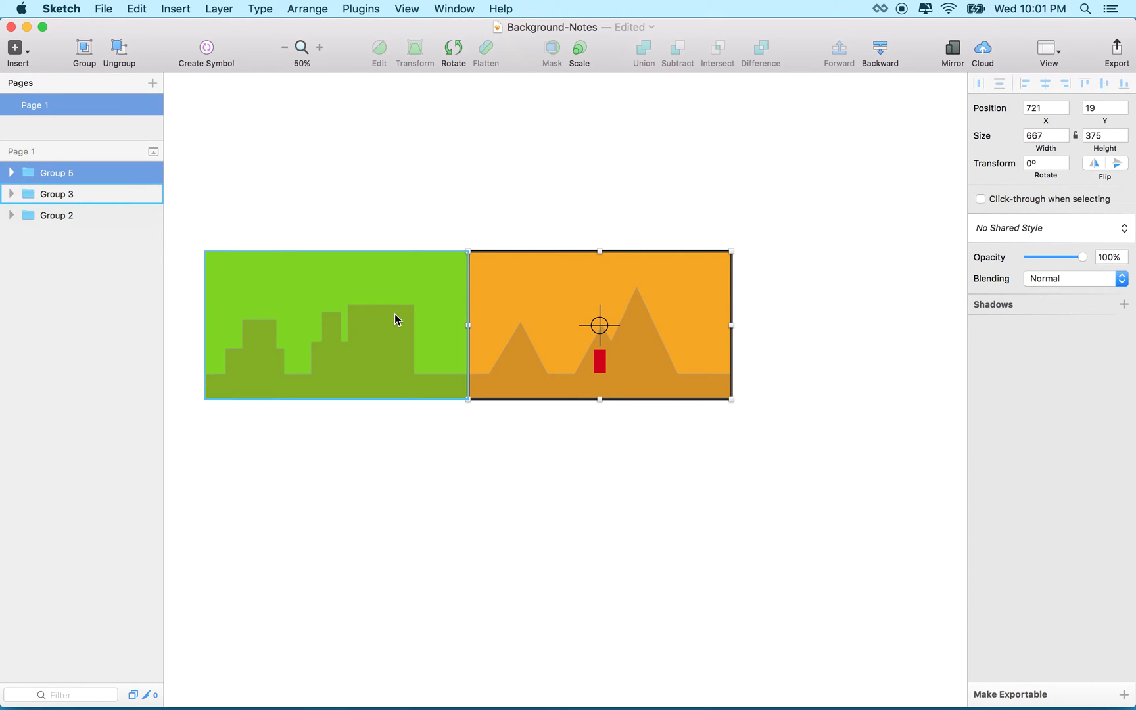
pyautogui.click(355, 318)
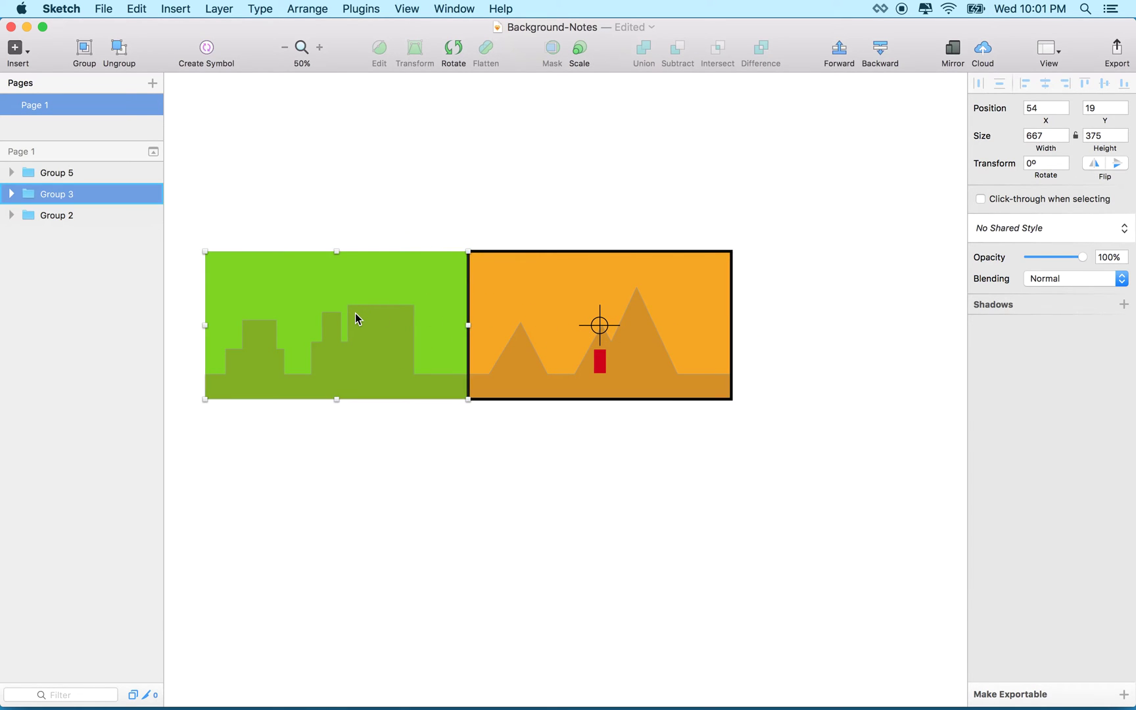
pyautogui.moveTo(355, 318); pyautogui.dragTo(338, 317)
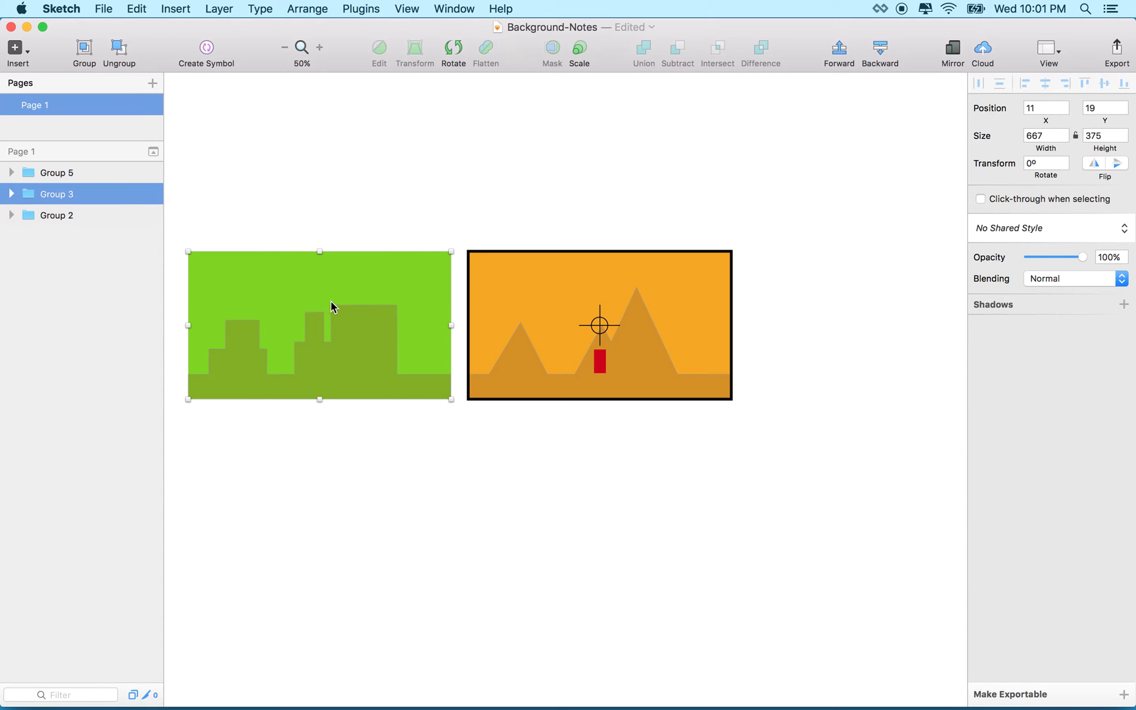
pyautogui.moveTo(314, 297); pyautogui.dragTo(862, 299)
pyautogui.hscroll(2, 861, 299)
pyautogui.hscroll(8, 861, 298)
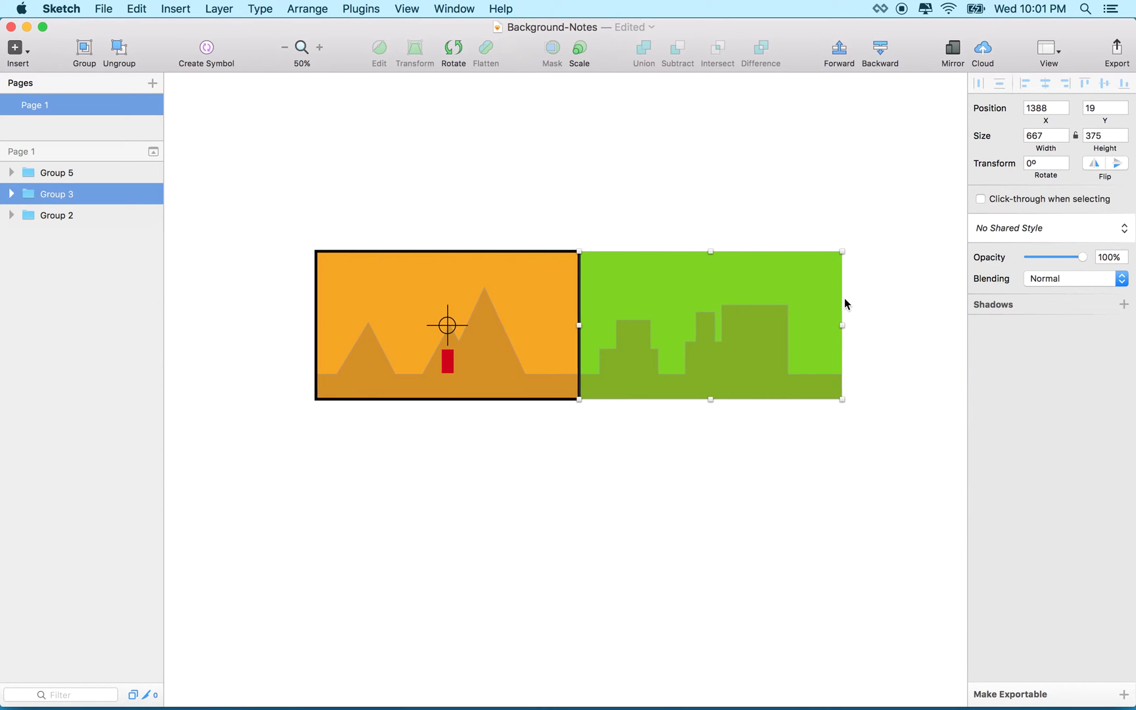
# Move the Camera group over green at X 1388, and reposition orange against green's right edge at X 2055, Y 19.
pyautogui.moveTo(399, 333); pyautogui.dragTo(666, 333)
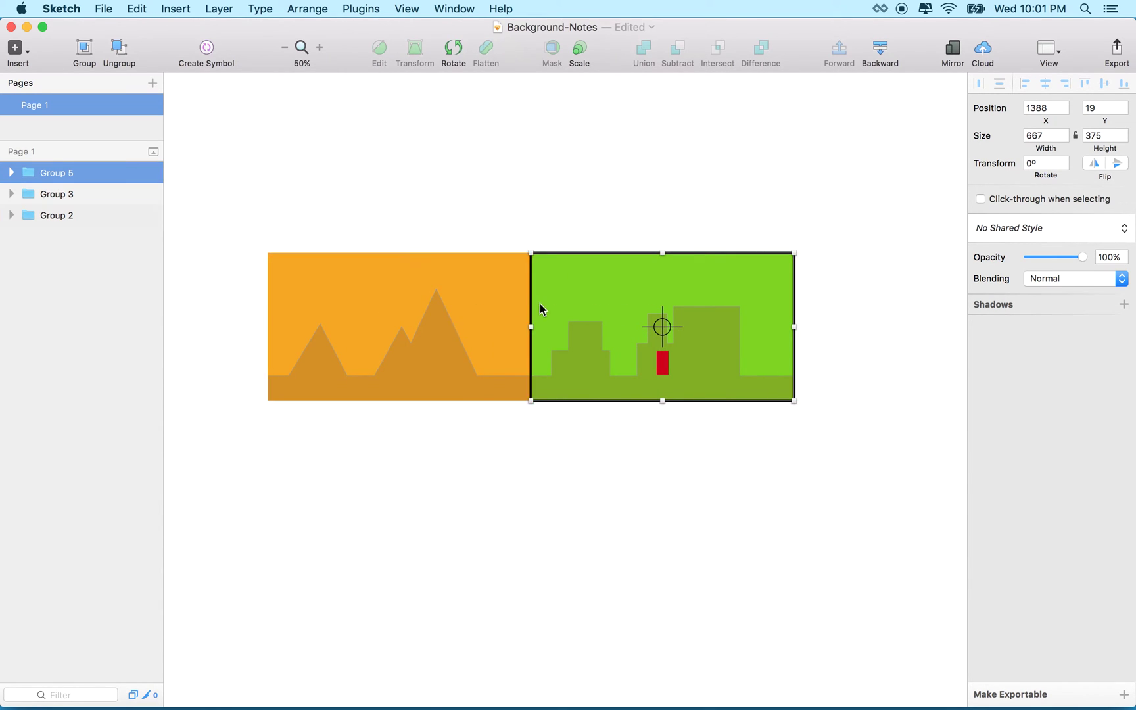
pyautogui.hscroll(3, 502, 316)
pyautogui.moveTo(334, 349); pyautogui.dragTo(858, 353)
pyautogui.hscroll(5, 859, 353)
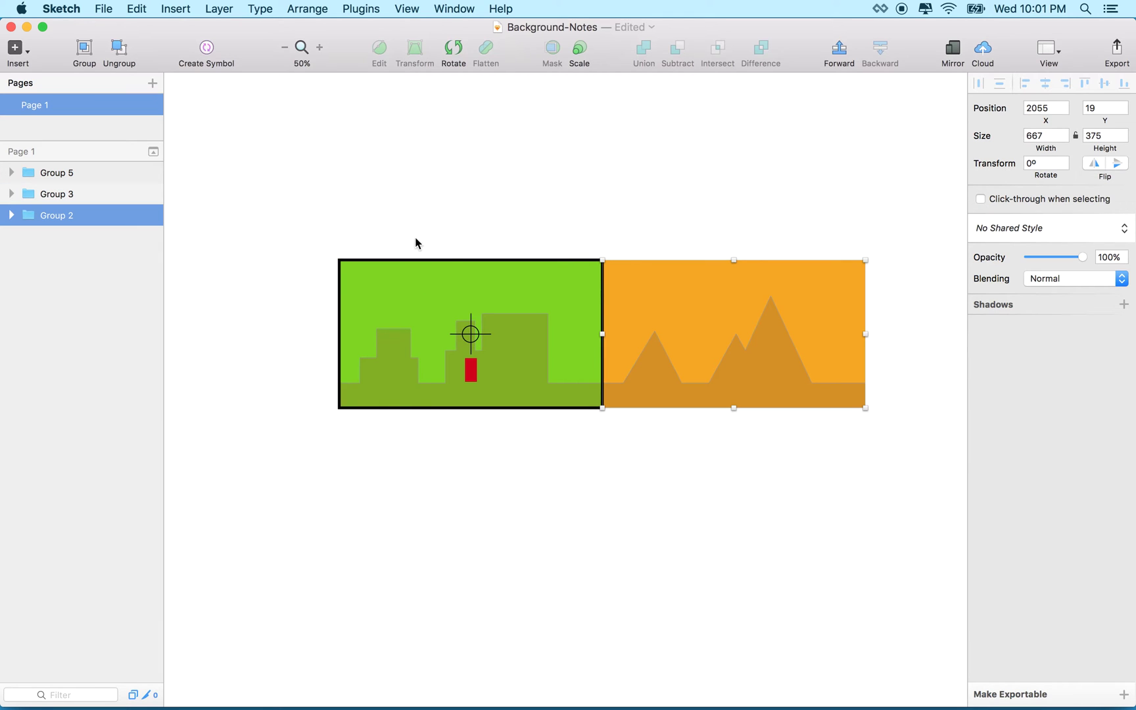
# Select the Camera group and both backgrounds together and set their X position to 0.
pyautogui.moveTo(383, 222); pyautogui.dragTo(794, 456)
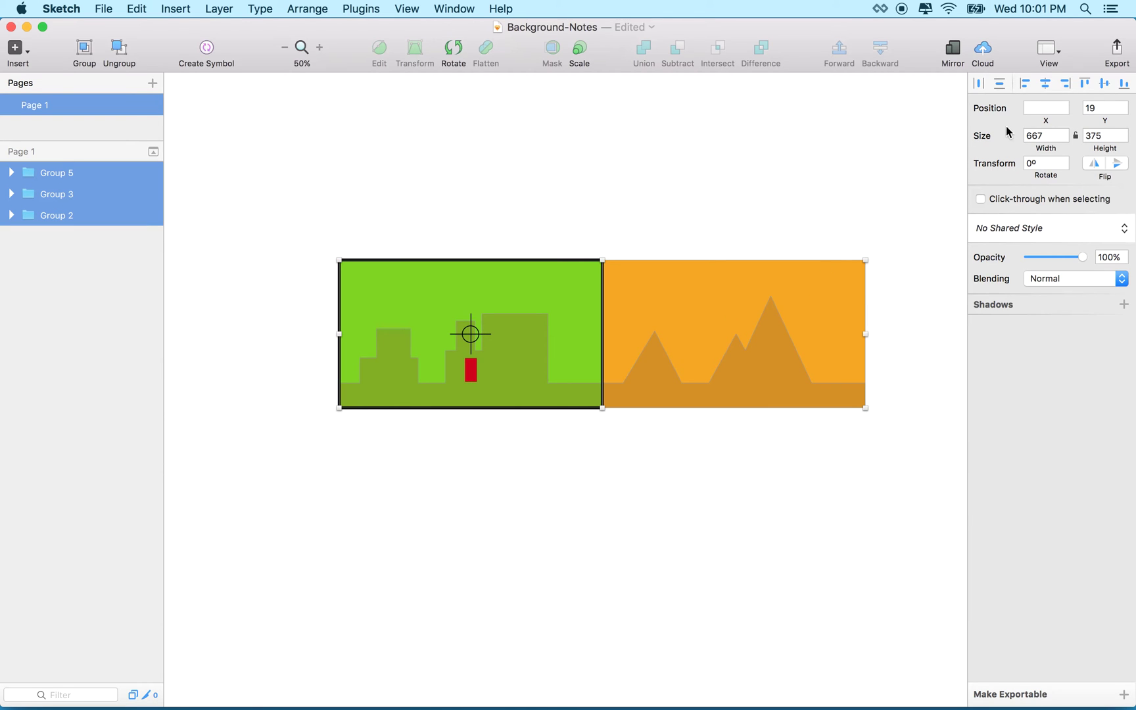
pyautogui.press('Return')
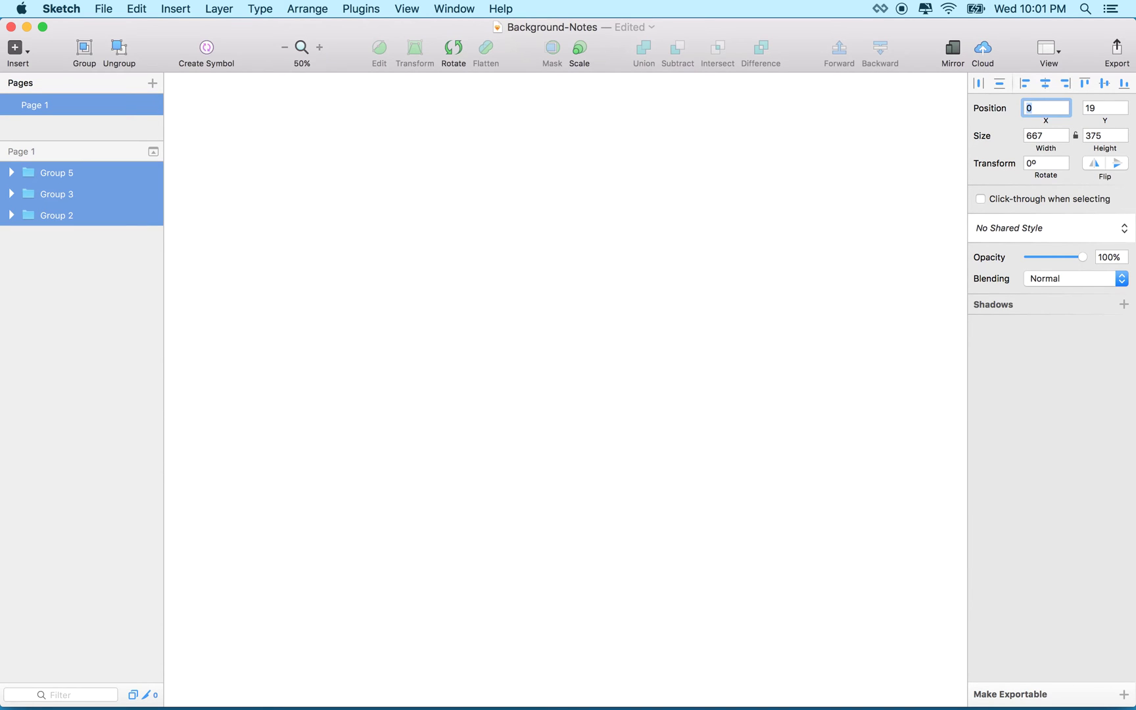
pyautogui.hscroll(-10, 669, 141)
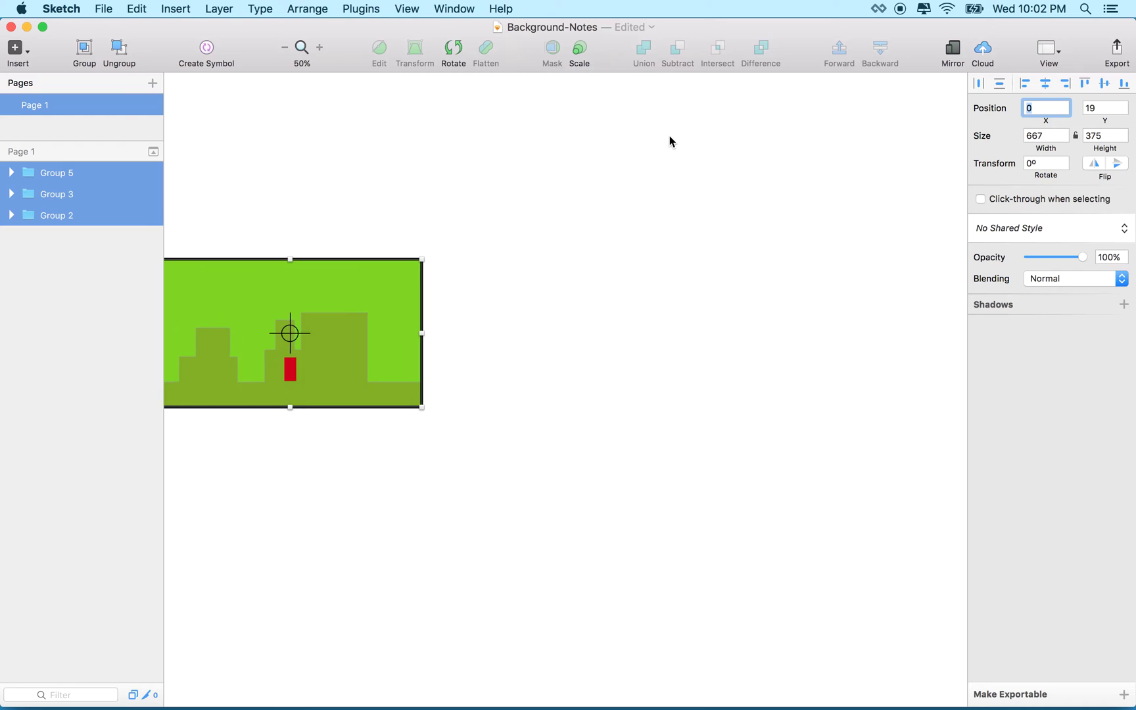
pyautogui.hscroll(2, 669, 142)
pyautogui.hscroll(1, 670, 137)
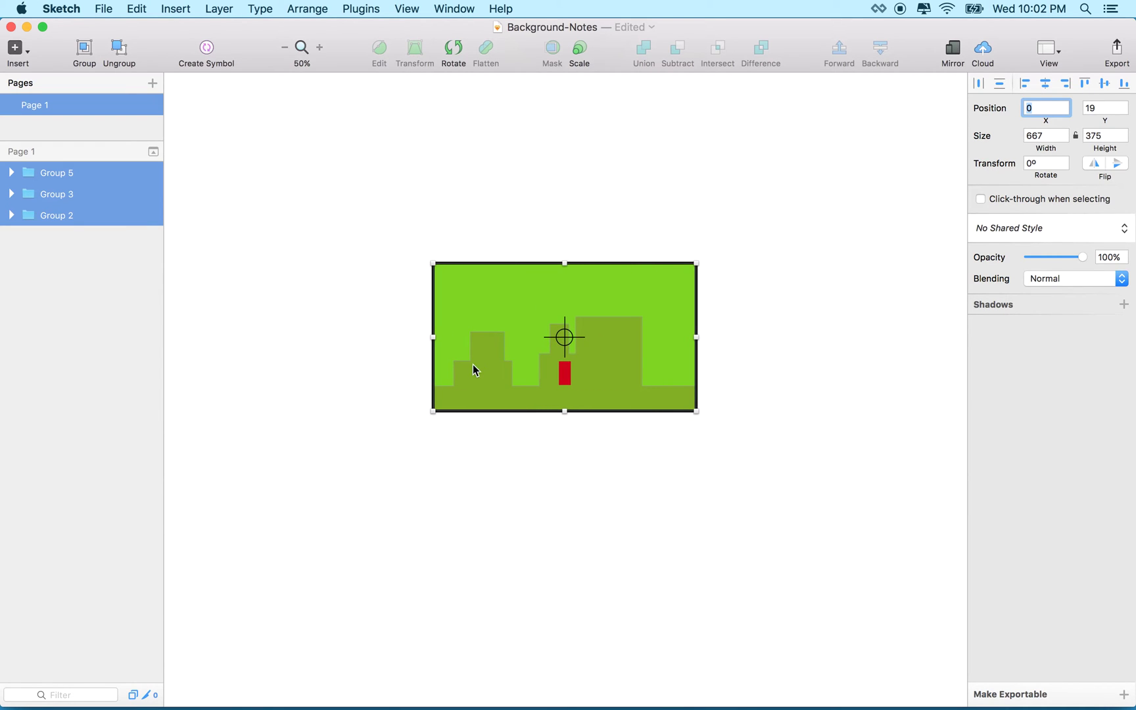
# Select the orange background in Group 2 and shift it out from behind green to green's right edge at X 667.
pyautogui.click(74, 288)
pyautogui.click(47, 216)
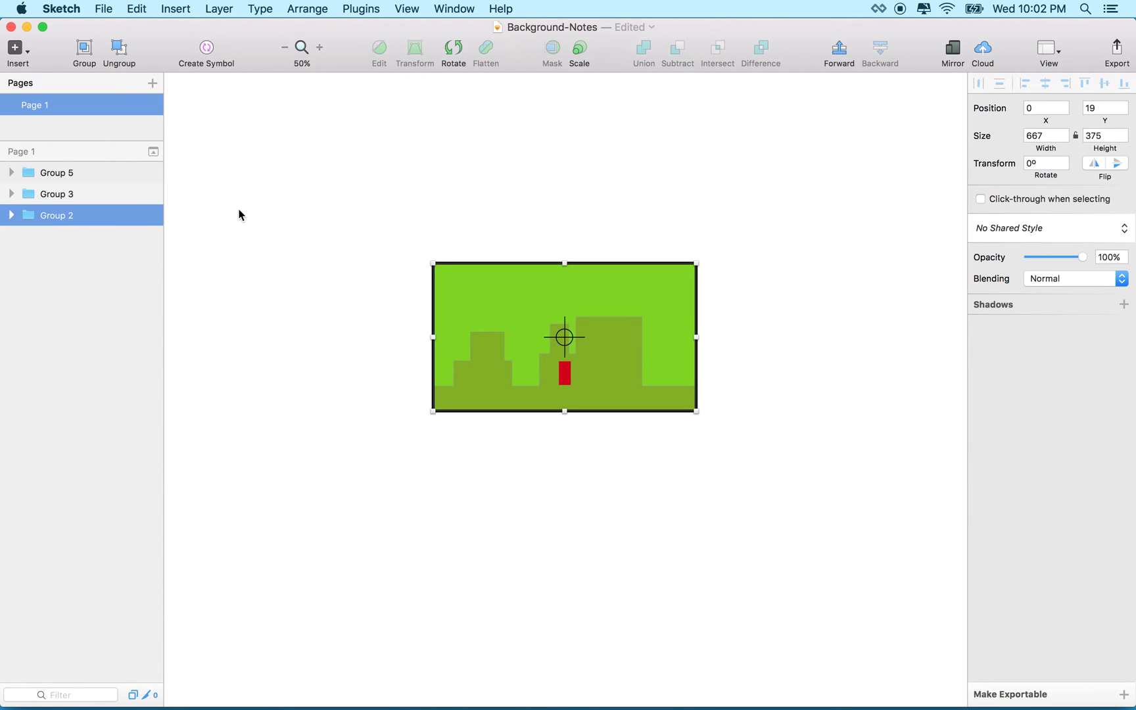
pyautogui.hotkey('shift', 'Right')
pyautogui.hotkey('shift', 'Right')
pyautogui.hotkey('shift', 'Right')
pyautogui.hotkey('shift', 'Right')
pyautogui.hotkey('shift', 'Right')
pyautogui.hotkey('shift', 'Right')
pyautogui.hotkey('shift', 'Right')
pyautogui.hotkey('shift', 'Right')
pyautogui.hotkey('shift', 'Right')
pyautogui.hotkey('shift', 'Right')
pyautogui.hotkey('shift', 'Right')
pyautogui.hotkey('shift', 'Right')
pyautogui.hotkey('shift', 'Right')
pyautogui.hotkey('shift', 'Right')
pyautogui.hotkey('shift', 'Right')
pyautogui.hotkey('shift', 'Right')
pyautogui.hotkey('shift', 'Right')
pyautogui.hotkey('shift', 'Right')
pyautogui.hotkey('shift', 'Right')
pyautogui.hotkey('shift', 'Right')
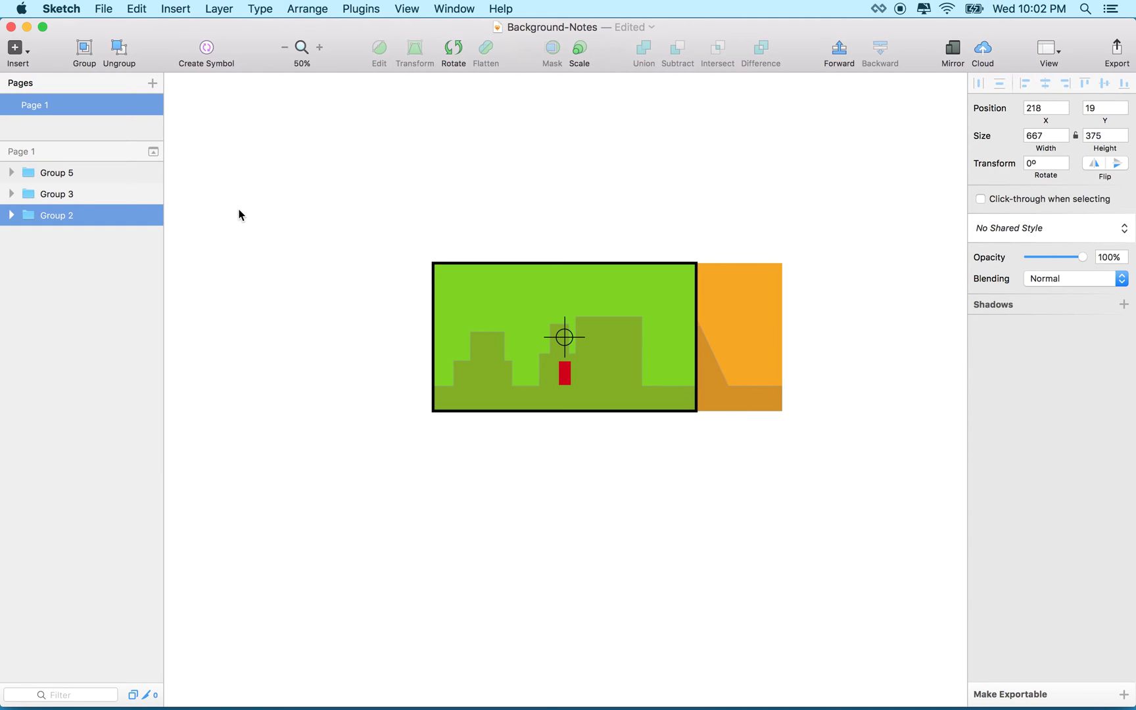
pyautogui.hotkey('shift', 'Right')
pyautogui.hotkey('shift', 'Right')
pyautogui.hotkey('shift', 'Right')
pyautogui.hotkey('shift', 'Right')
pyautogui.hotkey('shift', 'Right')
pyautogui.hotkey('shift', 'Right')
pyautogui.hotkey('shift', 'Right')
pyautogui.hotkey('shift', 'Right')
pyautogui.hotkey('shift', 'Right')
pyautogui.hotkey('shift', 'Right')
pyautogui.hotkey('shift', 'Right')
pyautogui.hotkey('shift', 'Right')
pyautogui.hotkey('shift', 'Right')
pyautogui.hotkey('shift', 'Right')
pyautogui.hotkey('shift', 'Right')
pyautogui.hotkey('shift', 'Right')
pyautogui.hotkey('shift', 'Right')
pyautogui.hotkey('shift', 'Right')
pyautogui.hotkey('shift', 'Right')
pyautogui.hotkey('shift', 'Right')
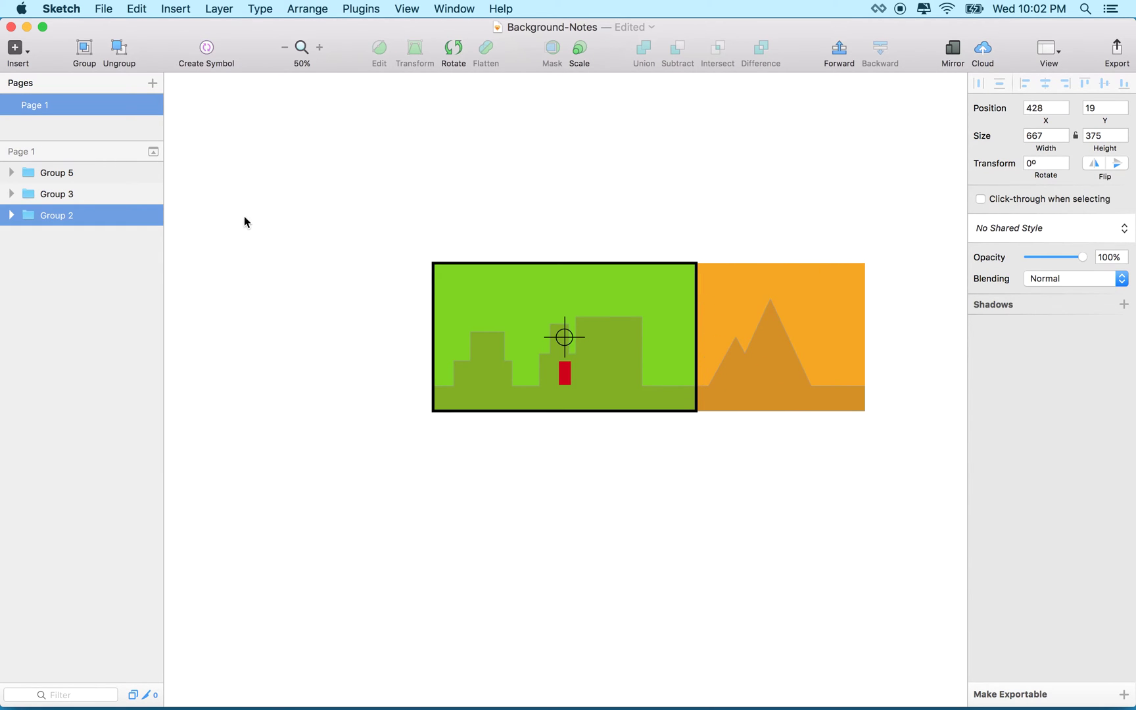
pyautogui.moveTo(750, 355); pyautogui.dragTo(839, 353)
pyautogui.hscroll(5, 651, 306)
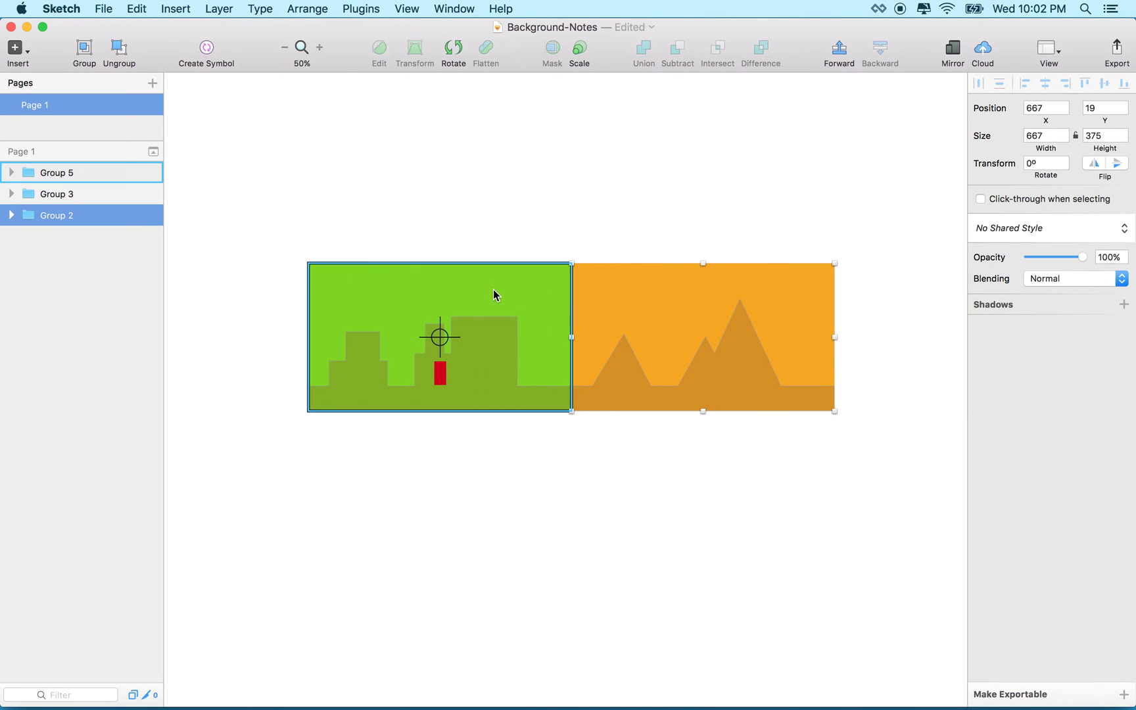
# Show the canvas rulers above and beside the mockup.
pyautogui.click(404, 8)
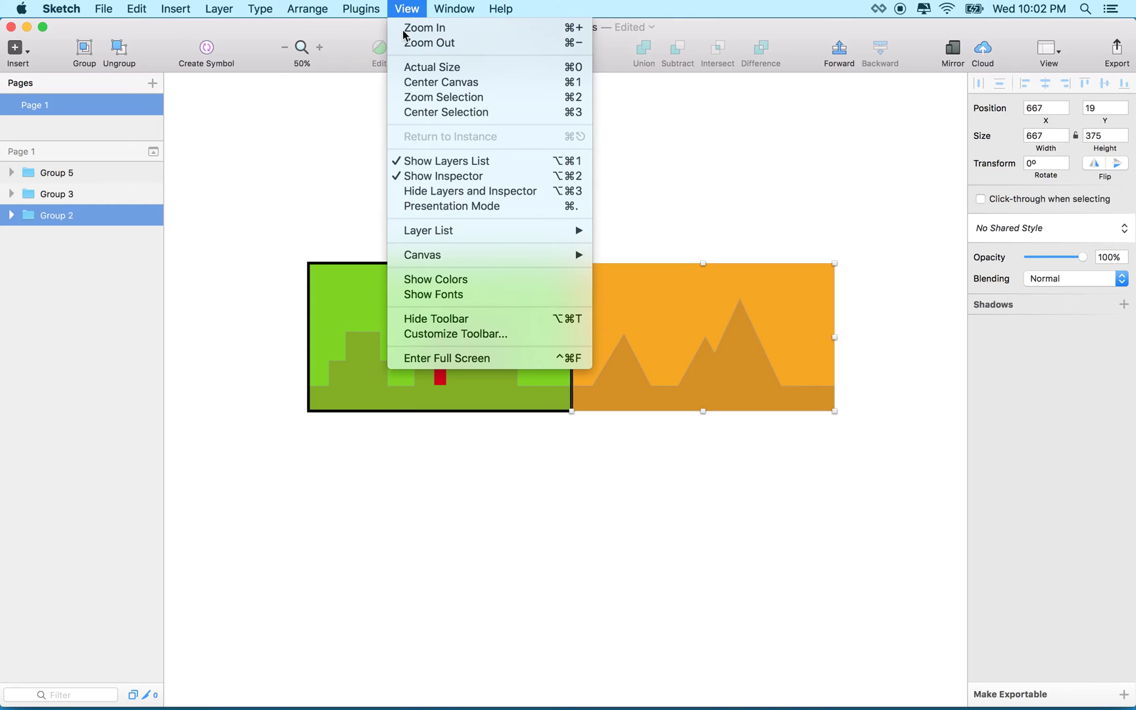
pyautogui.moveTo(464, 254)
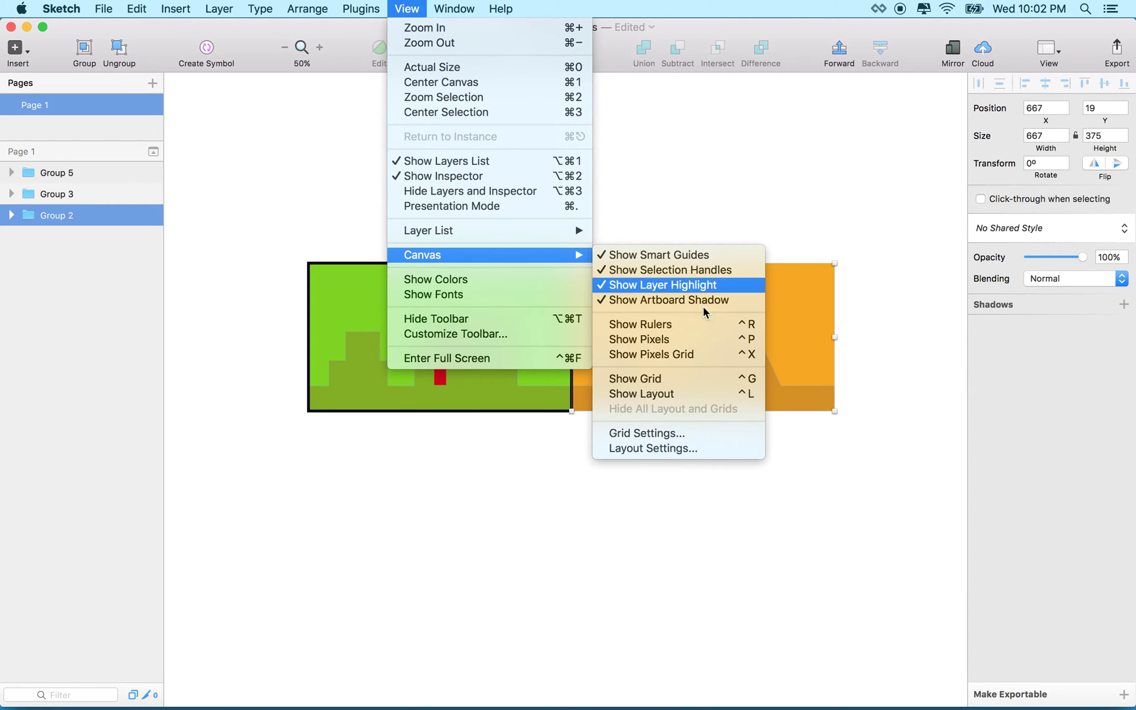
pyautogui.click(690, 326)
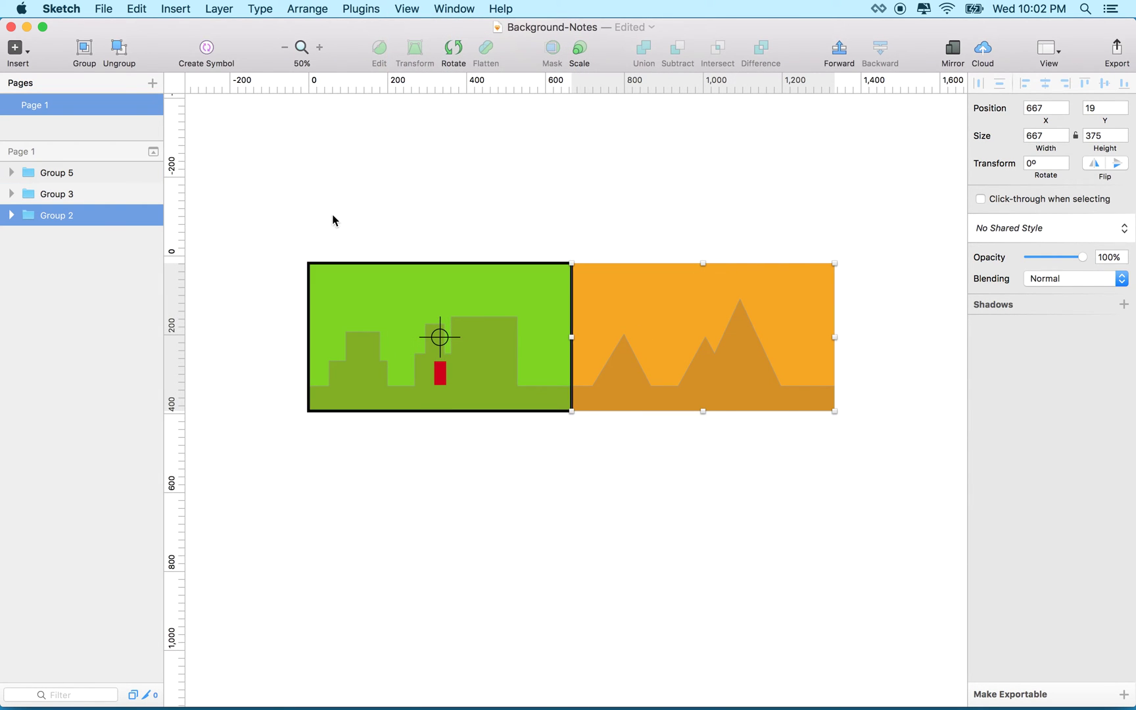
pyautogui.scroll(-5, 332, 238)
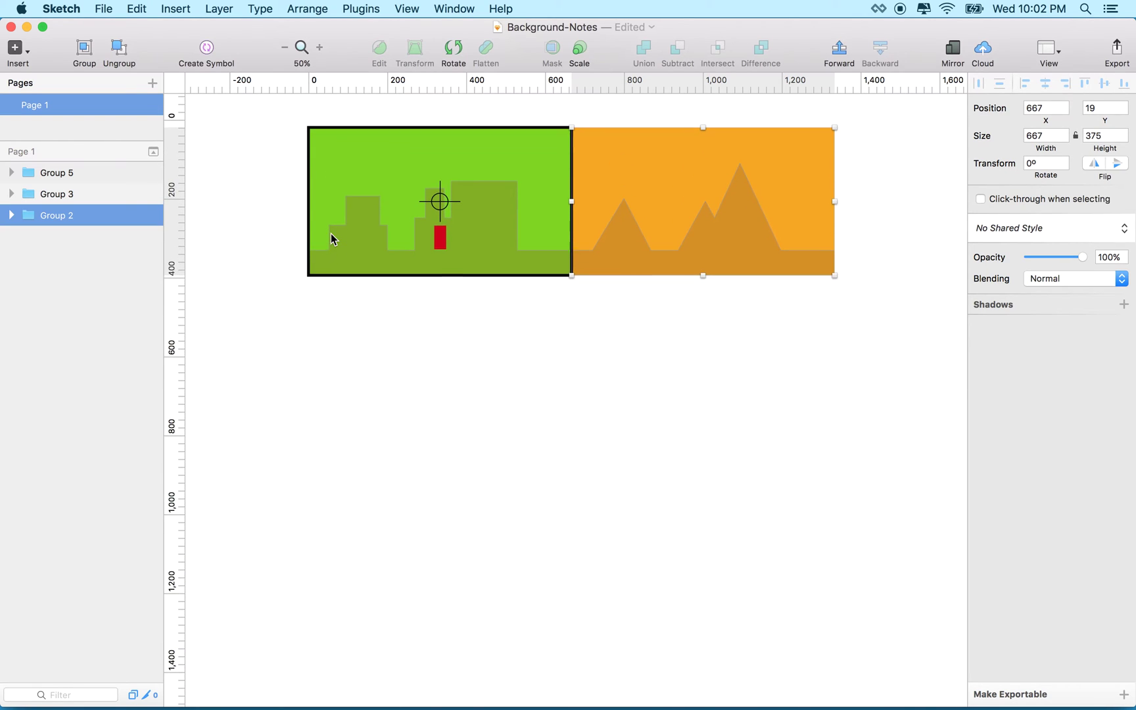
pyautogui.click(308, 90)
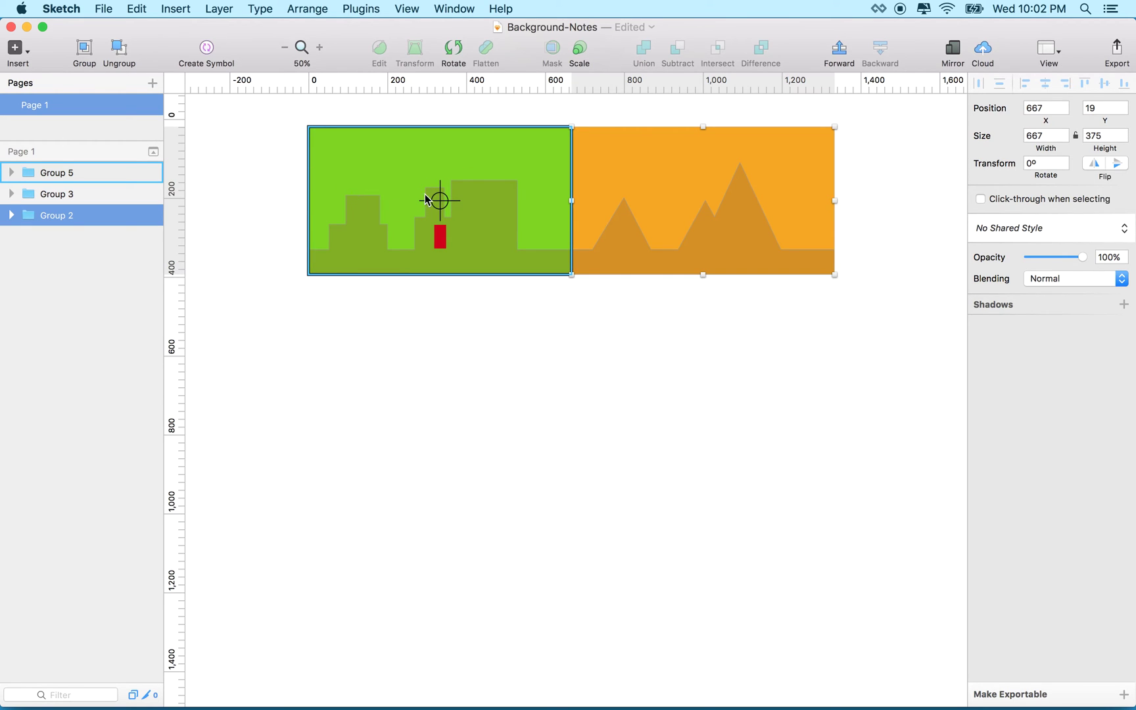
# Move the Camera group over orange at X 667, and place the green background directly below orange at X 667, Y 394.
pyautogui.moveTo(439, 202); pyautogui.dragTo(702, 198)
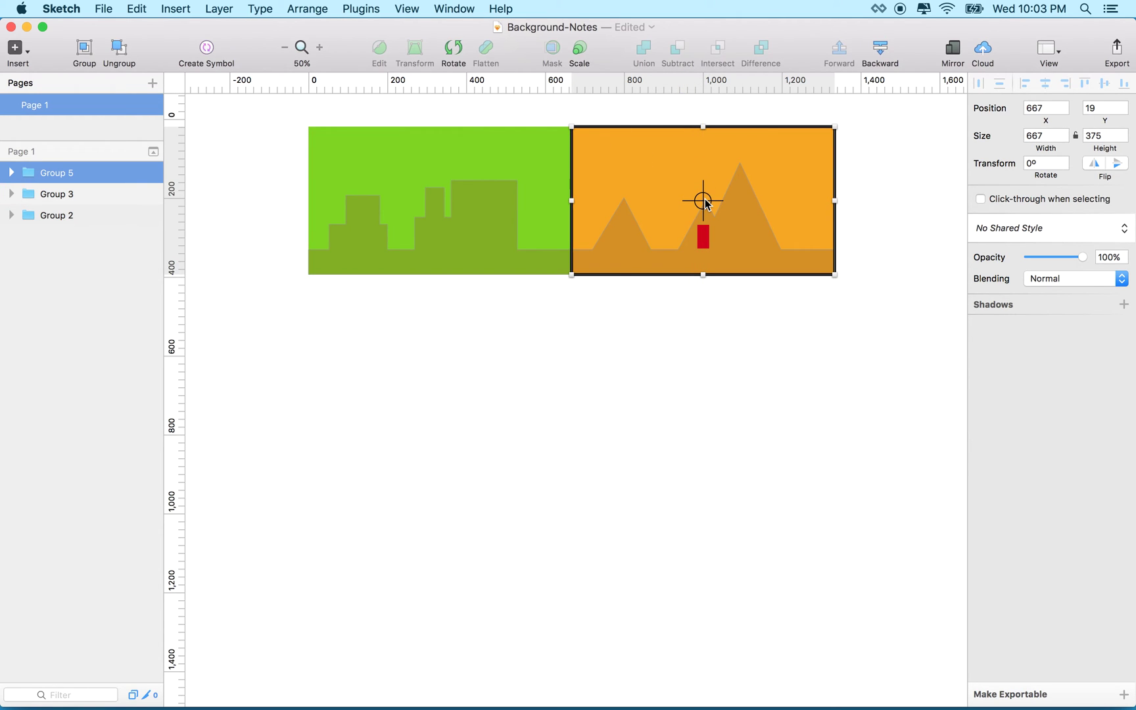
pyautogui.click(444, 187)
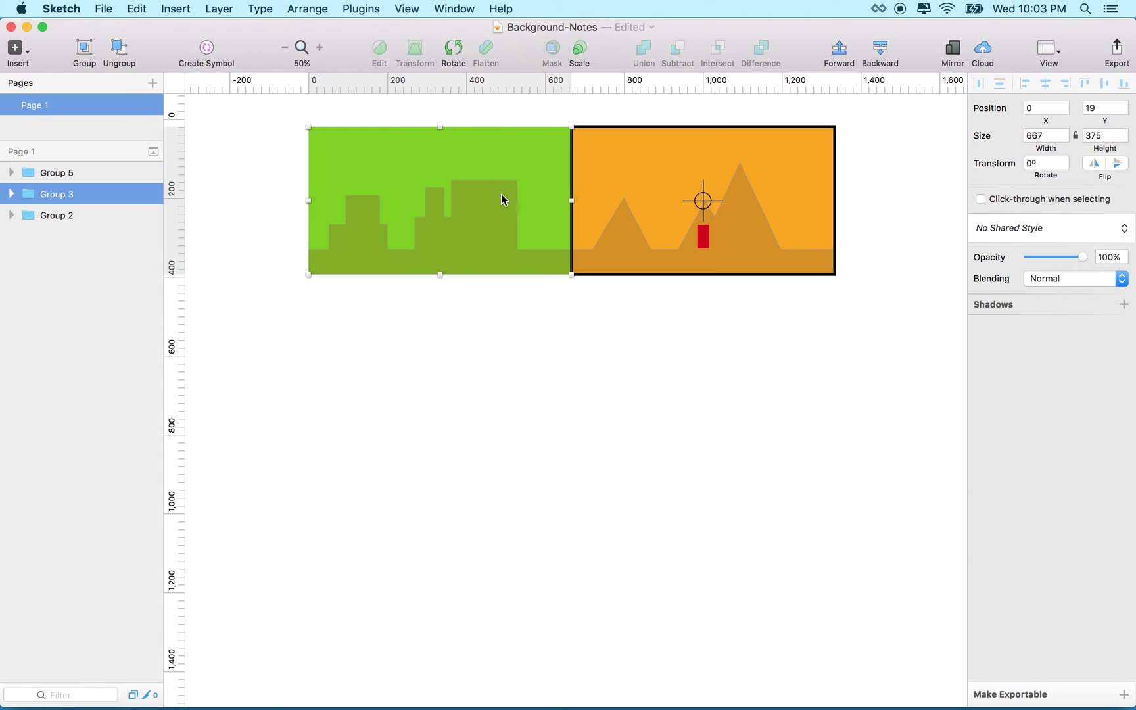
pyautogui.moveTo(447, 205)
pyautogui.mouseDown()
pyautogui.moveTo(417, 204)
pyautogui.moveTo(447, 205)
pyautogui.mouseUp()
pyautogui.moveTo(443, 196)
pyautogui.mouseDown()
pyautogui.moveTo(457, 393)
pyautogui.moveTo(523, 406)
pyautogui.moveTo(473, 359)
pyautogui.moveTo(431, 234)
pyautogui.moveTo(443, 195)
pyautogui.mouseUp()
pyautogui.moveTo(464, 208); pyautogui.dragTo(713, 348)
pyautogui.hscroll(10, 713, 347)
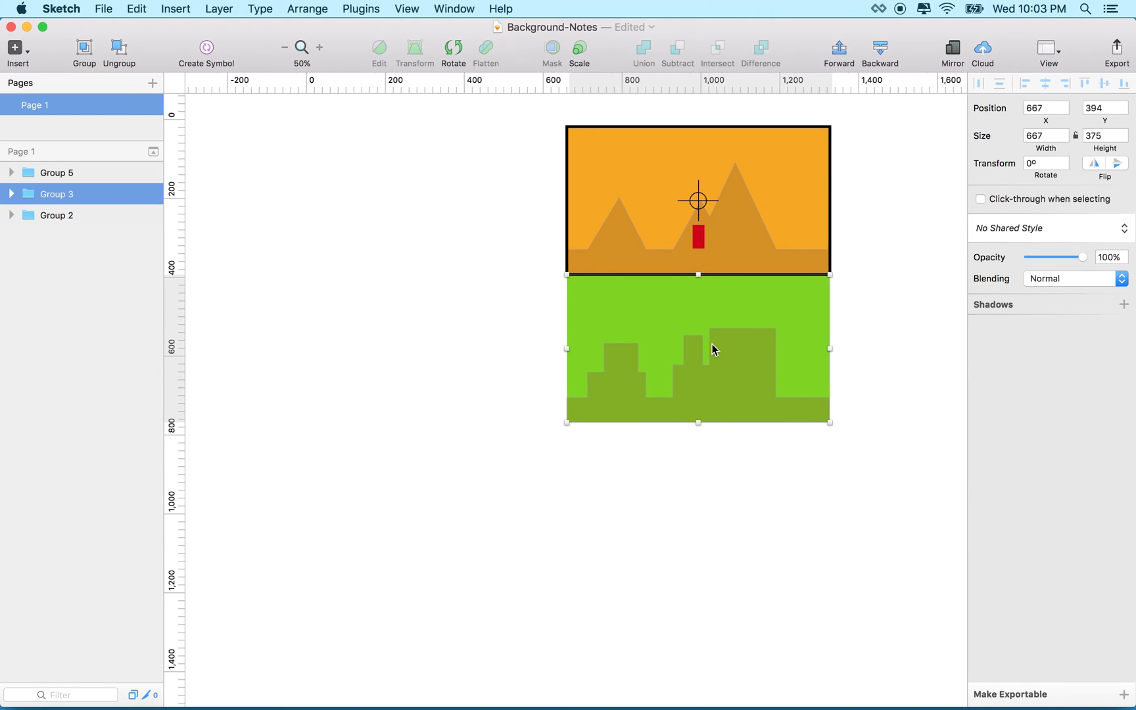
# Reposition the green background against orange's right edge, level with it.
pyautogui.moveTo(489, 330); pyautogui.dragTo(688, 195)
pyautogui.click(559, 296)
pyautogui.moveTo(559, 297); pyautogui.dragTo(698, 234)
pyautogui.click(509, 317)
# Slide the Camera group across the orange-green seam at about X 1060 until it frames green at X 1334, Y 19.
pyautogui.moveTo(497, 209); pyautogui.dragTo(647, 203)
pyautogui.hscroll(5, 647, 204)
pyautogui.hscroll(6, 650, 198)
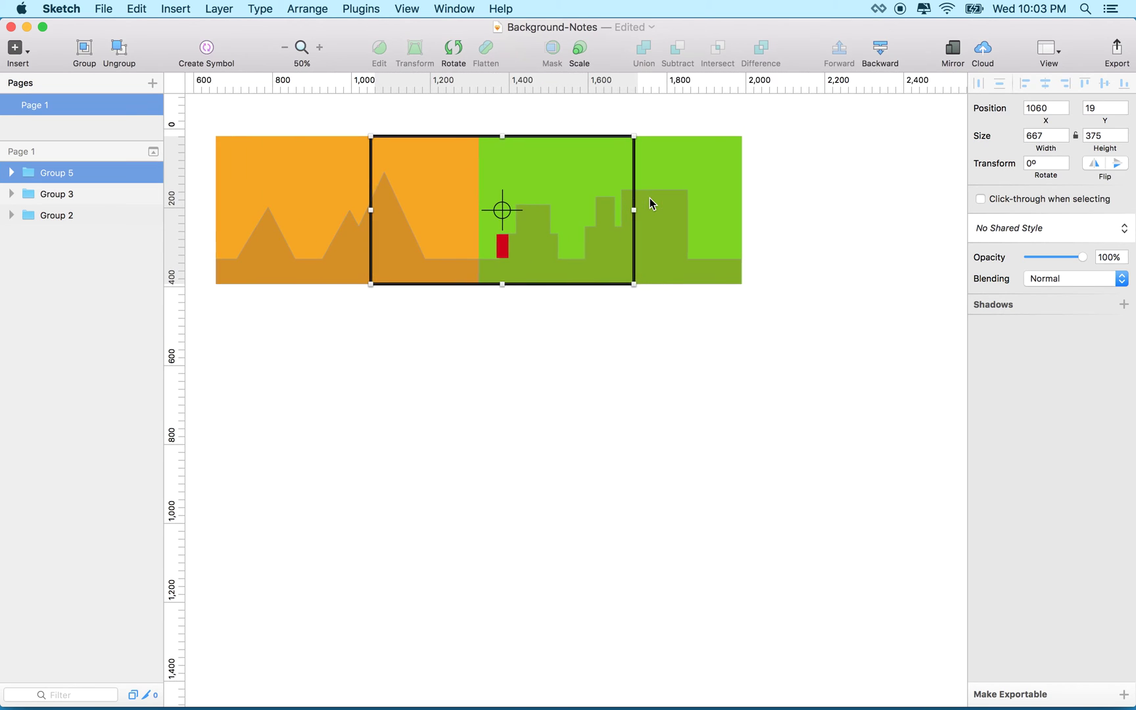
pyautogui.moveTo(485, 217)
pyautogui.mouseDown()
pyautogui.moveTo(572, 201)
pyautogui.moveTo(591, 211)
pyautogui.mouseUp()
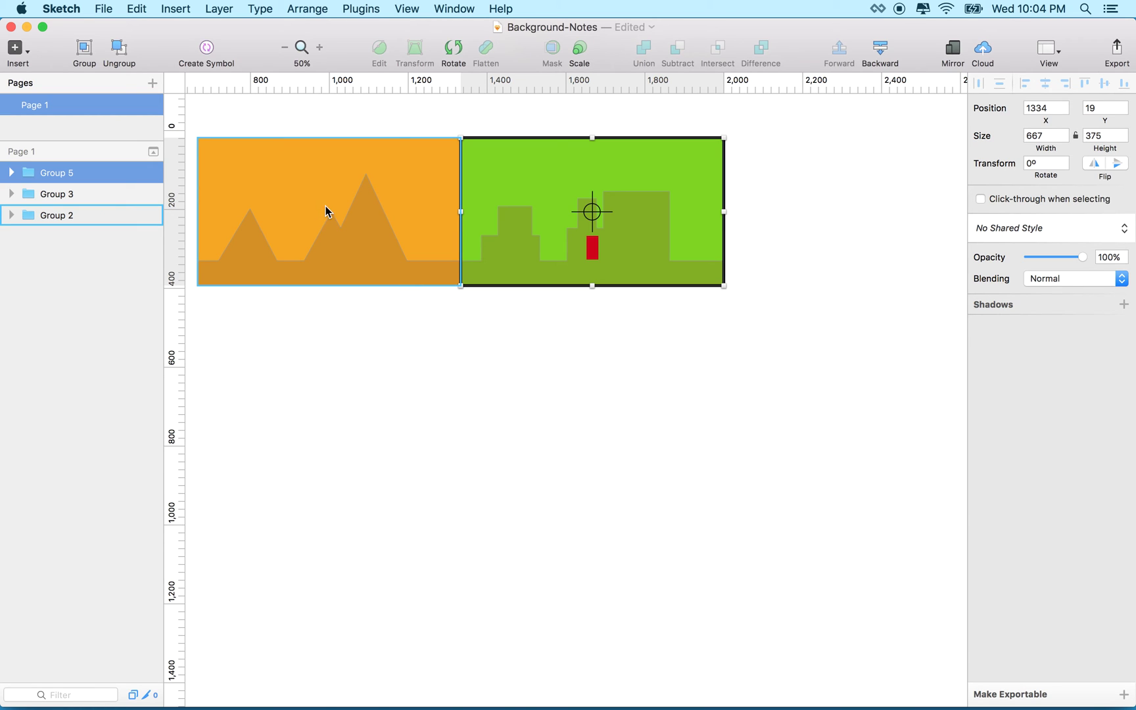
# Move the orange background from behind the Camera group to green's right edge at X 2001, Y 19.
pyautogui.moveTo(327, 211); pyautogui.dragTo(850, 208)
pyautogui.hscroll(5, 850, 206)
pyautogui.hscroll(1, 849, 211)
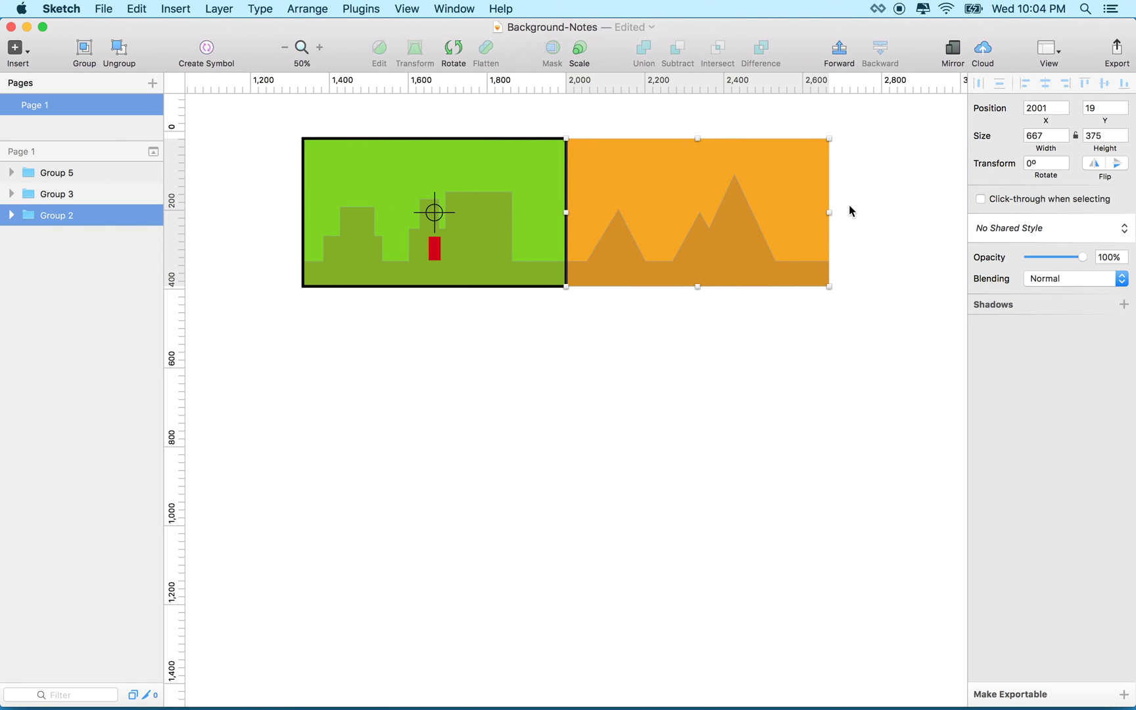
pyautogui.hscroll(-5, 849, 210)
pyautogui.scroll(2, 849, 211)
pyautogui.hscroll(-3, 851, 209)
pyautogui.scroll(1, 850, 209)
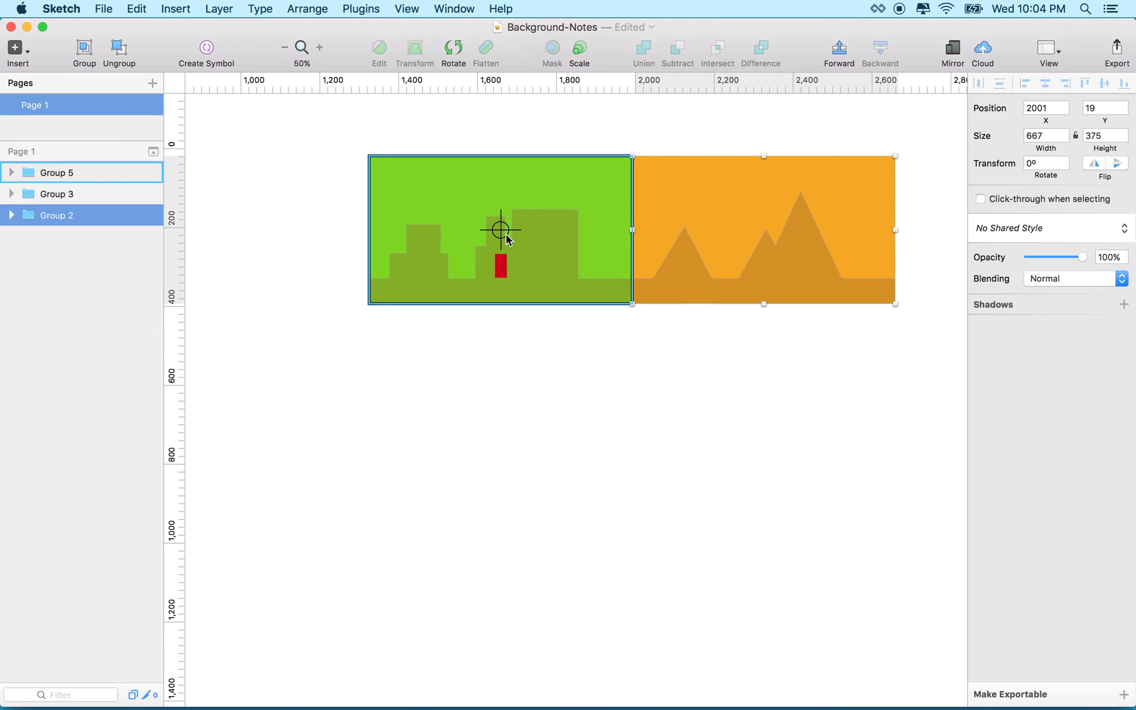
# Slide the Camera group toward orange, undo the misaligned move, and place the group exactly over orange at X 2001, Y 19.
pyautogui.hscroll(5, 460, 236)
pyautogui.moveTo(376, 267); pyautogui.dragTo(541, 256)
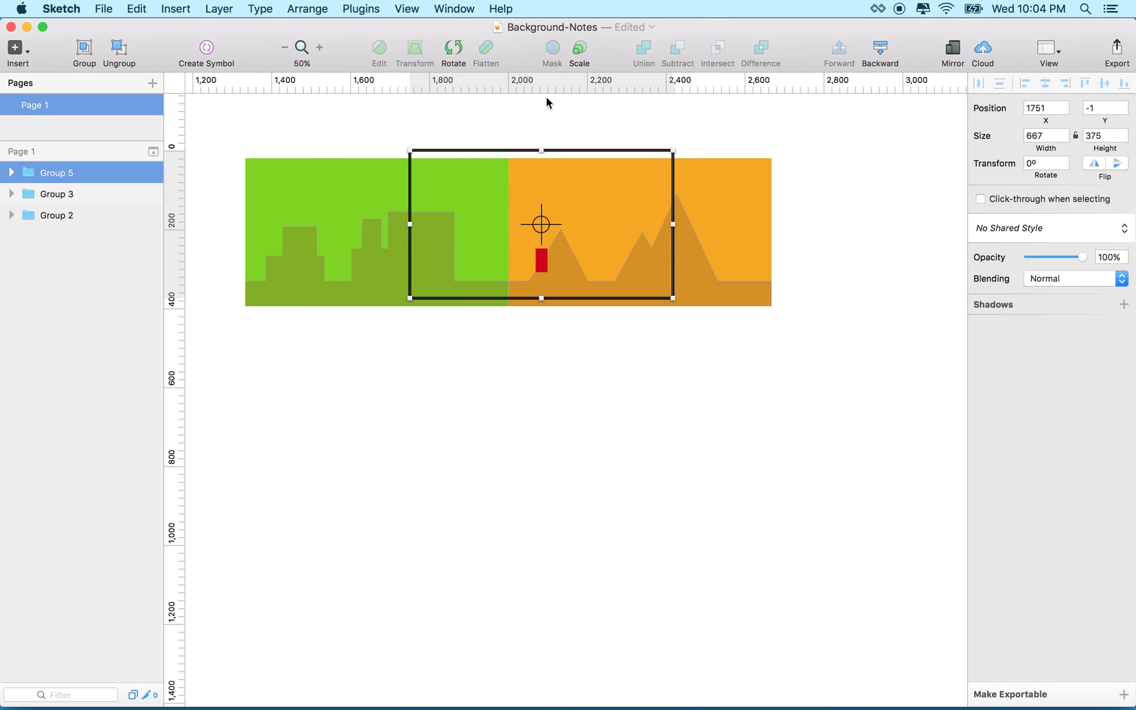
pyautogui.click(604, 91)
pyautogui.press('super+z')
pyautogui.press('super+z')
pyautogui.moveTo(527, 232); pyautogui.dragTo(636, 237)
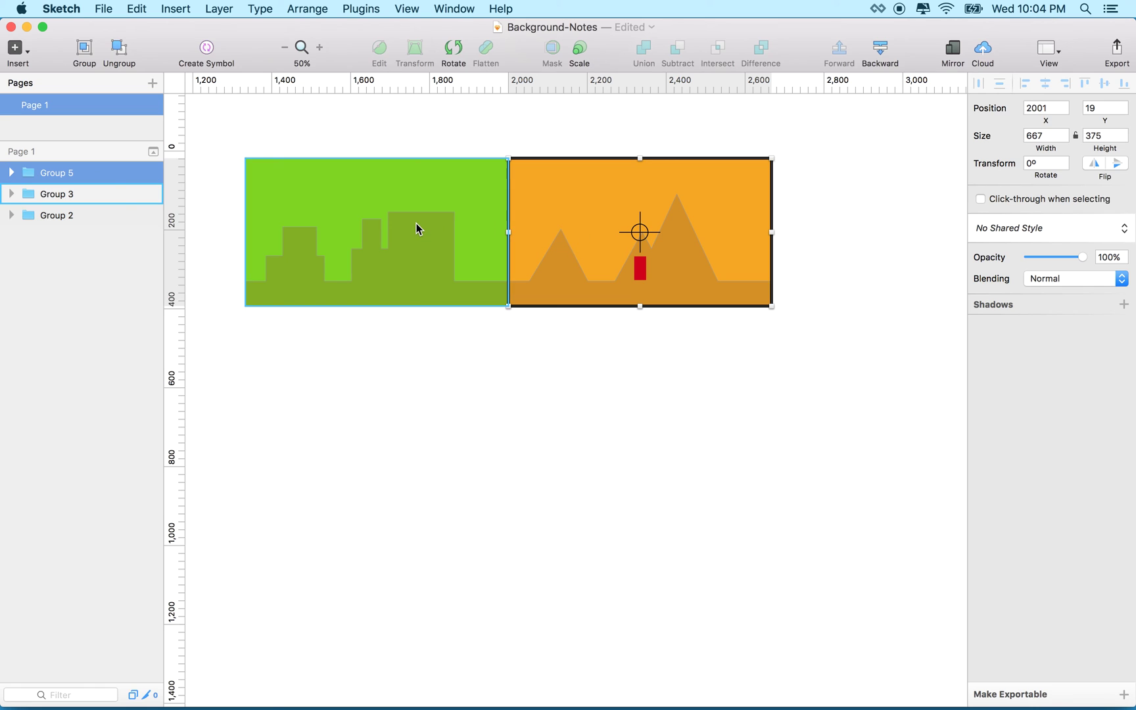
# Move the green background ahead of the Camera group to orange's right edge at X 2668, Y 19.
pyautogui.moveTo(417, 224); pyautogui.dragTo(942, 230)
pyautogui.hscroll(5, 820, 239)
pyautogui.hscroll(2, 819, 240)
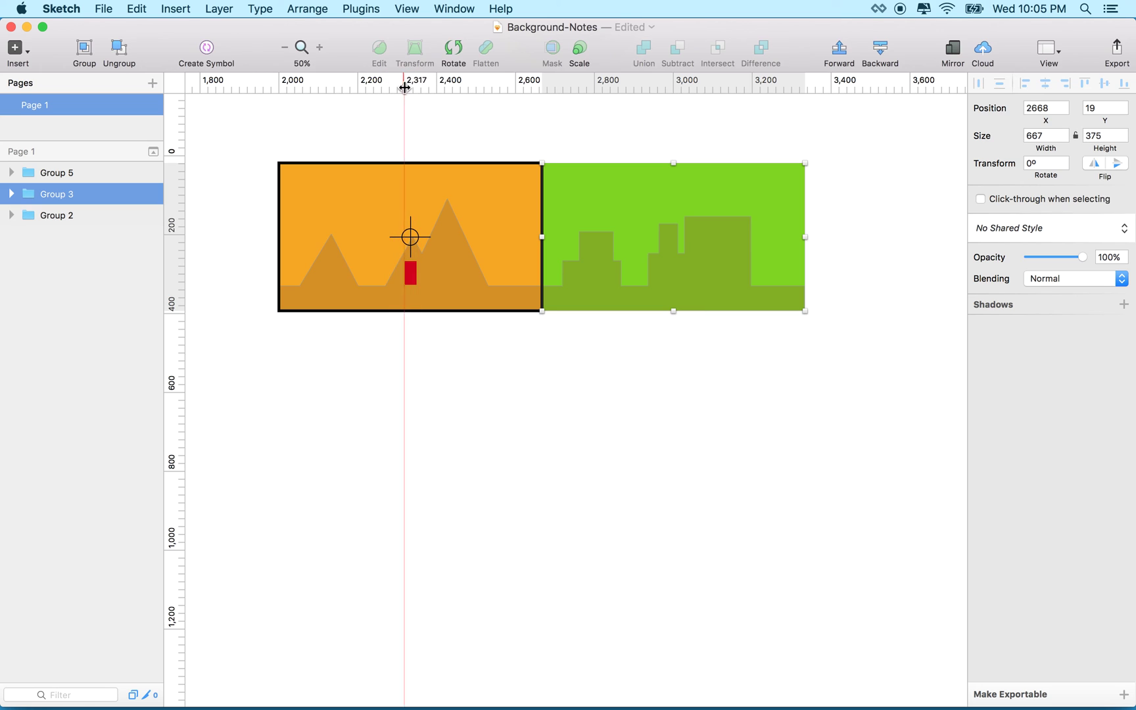
# Slide the Camera group across the seam to about X 2522 and bring it back over orange at X 2001.
pyautogui.moveTo(412, 236); pyautogui.dragTo(633, 237)
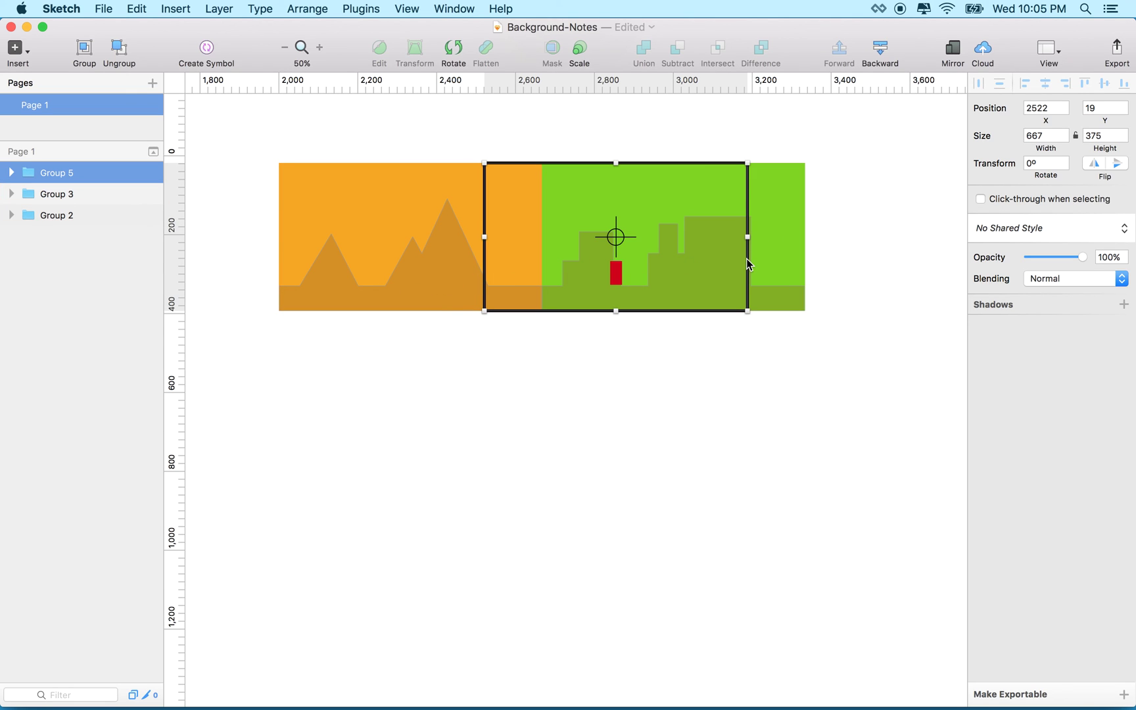
pyautogui.moveTo(617, 241); pyautogui.dragTo(411, 238)
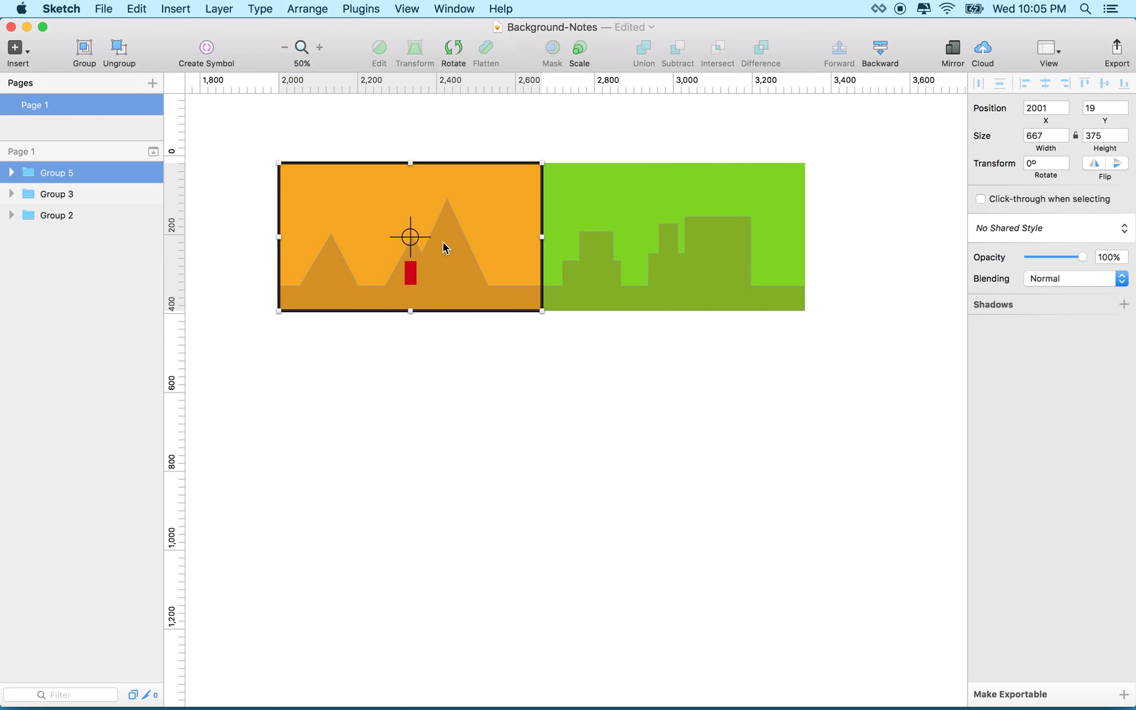